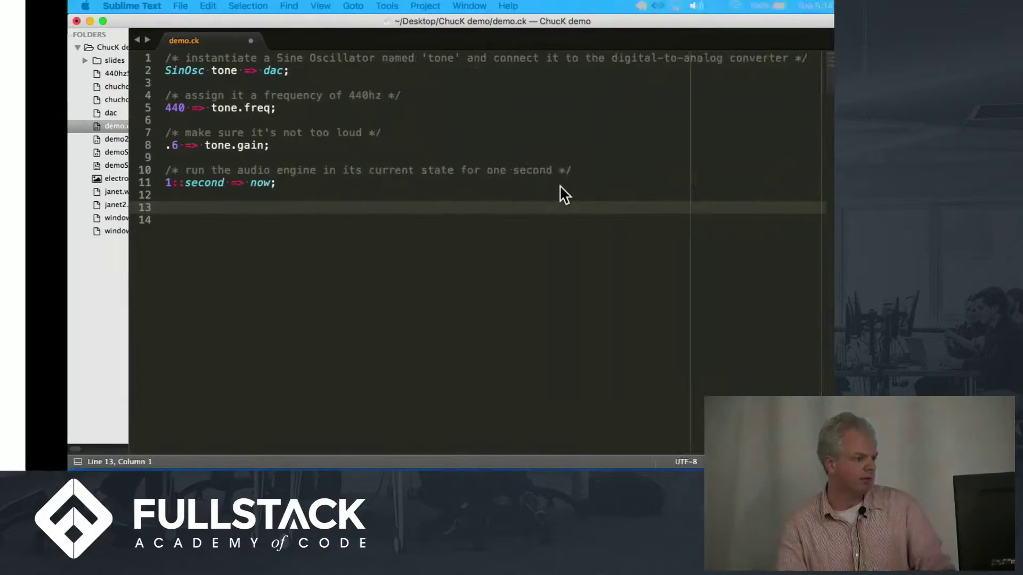
Save demo.ck and enlarge the editor font size by two steps.
key("super+s")
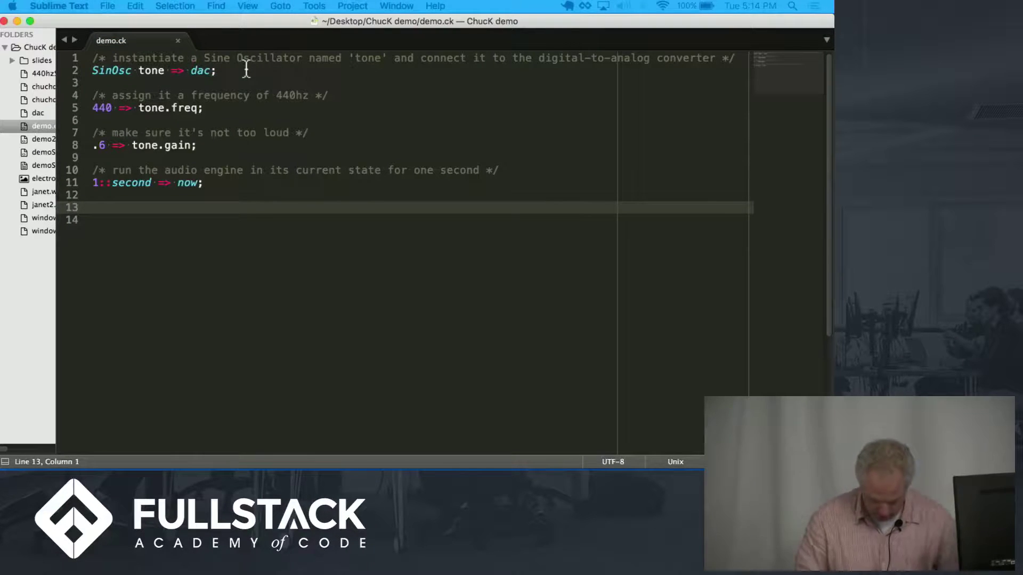
key("super+equal")
key("super+equal")
key("super+equal")
key("super+equal")
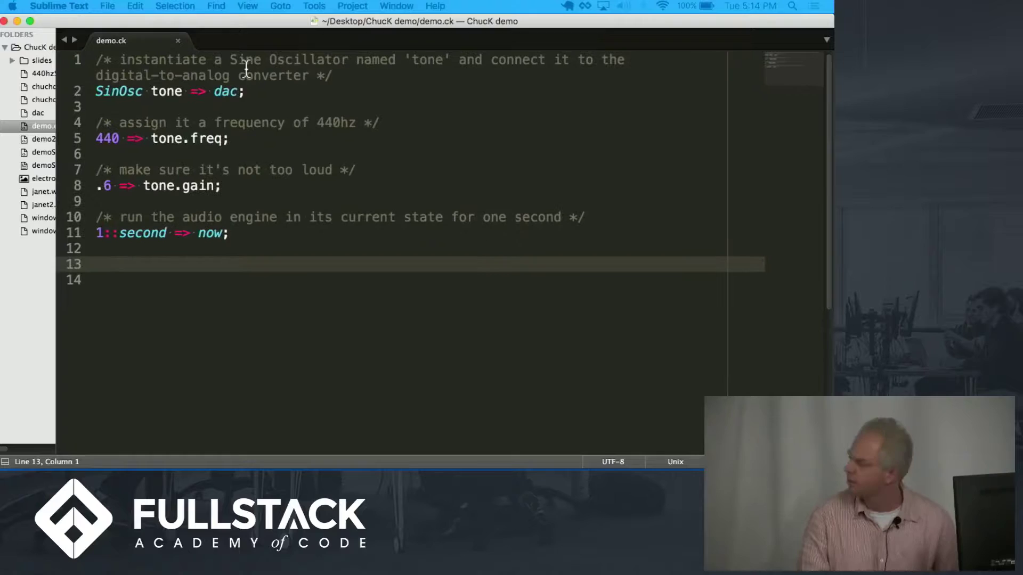
key("super+equal")
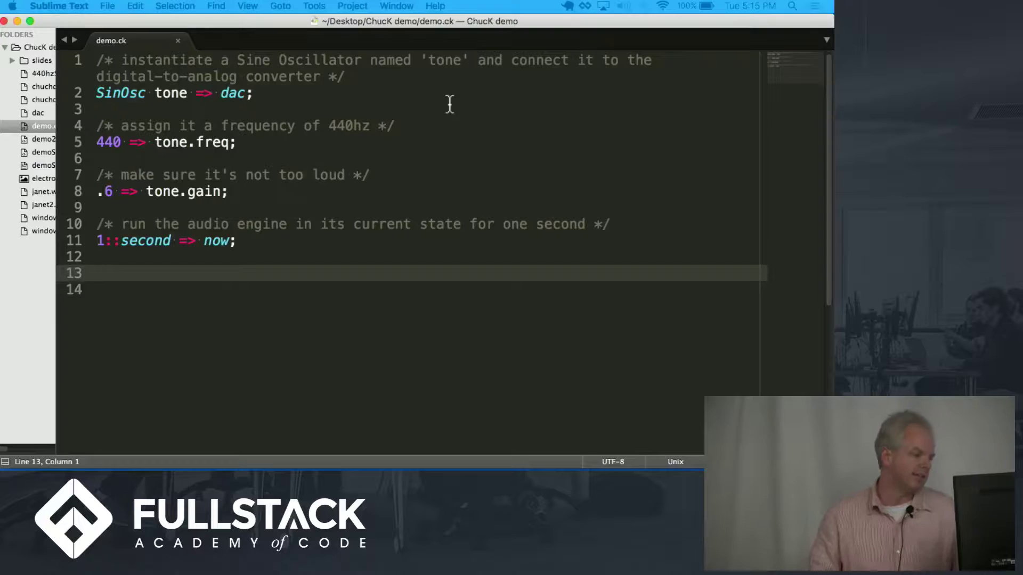
Play the 440 Hz sine wave in REAPER from a chosen position, then return to Sublime.
key("super+Tab")
left_click(357, 187)
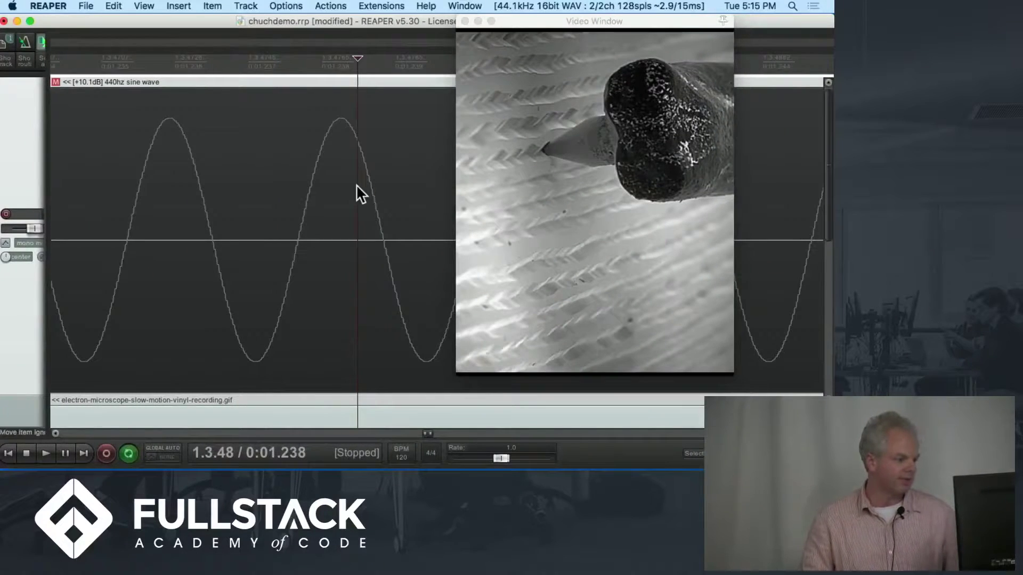
scroll(356, 184, "up", 1)
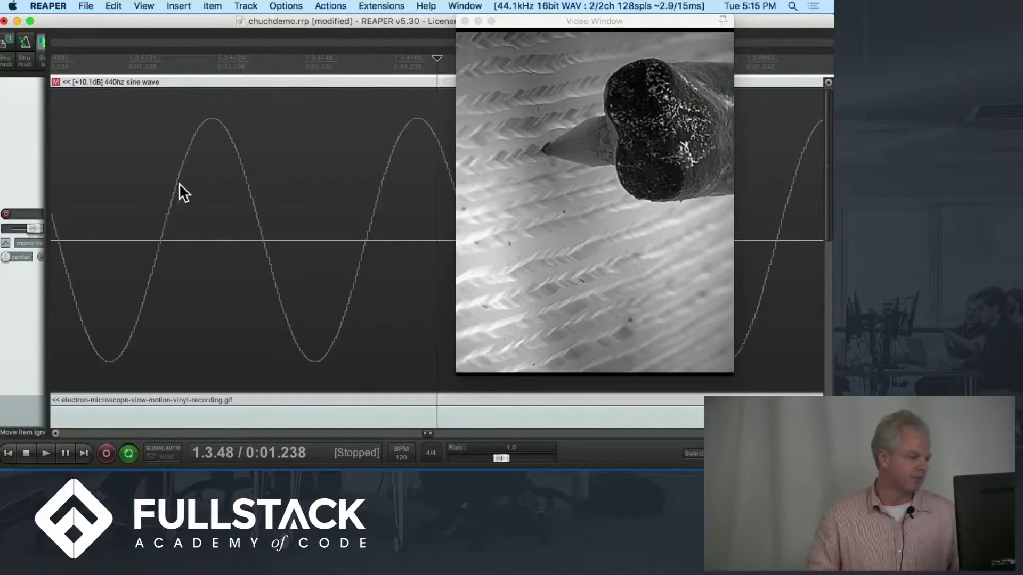
scroll(179, 183, "up", 1)
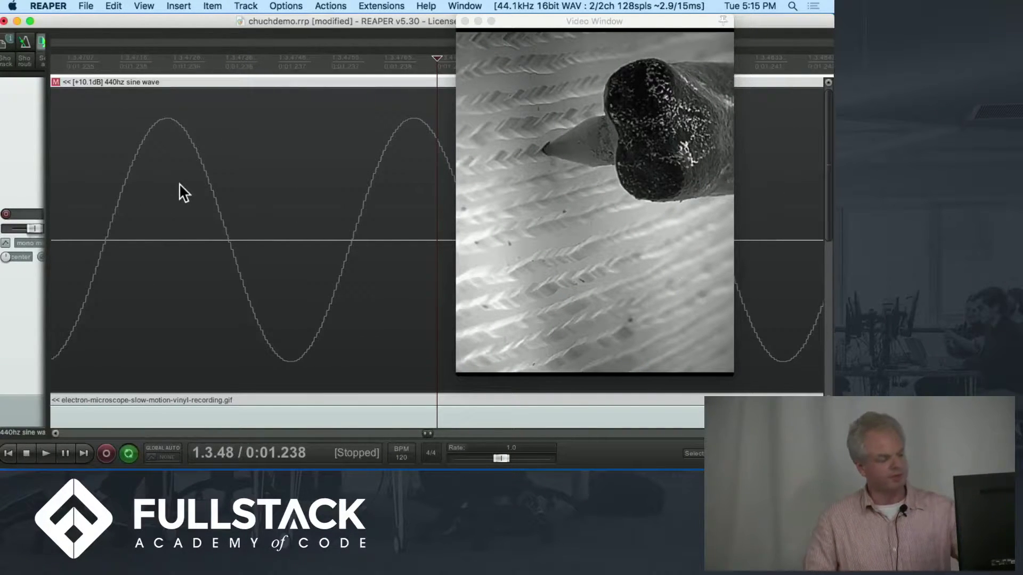
scroll(179, 183, "up", 1)
scroll(179, 183, "up", 2)
scroll(179, 182, "up", 1)
scroll(180, 182, "up", 1)
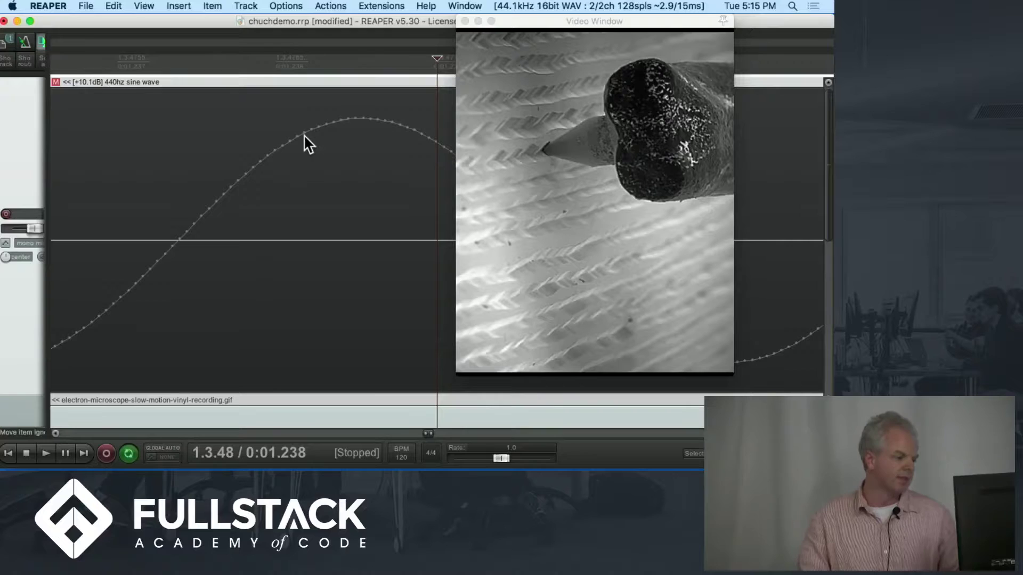
scroll(309, 143, "down", 1)
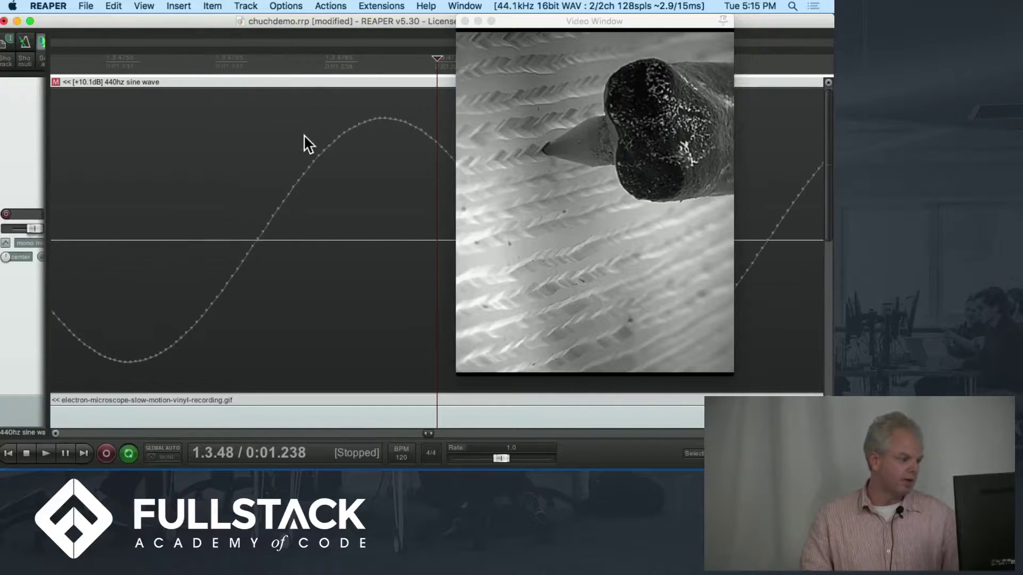
scroll(308, 142, "down", 2)
scroll(308, 143, "down", 2)
scroll(309, 142, "down", 2)
scroll(308, 142, "down", 2)
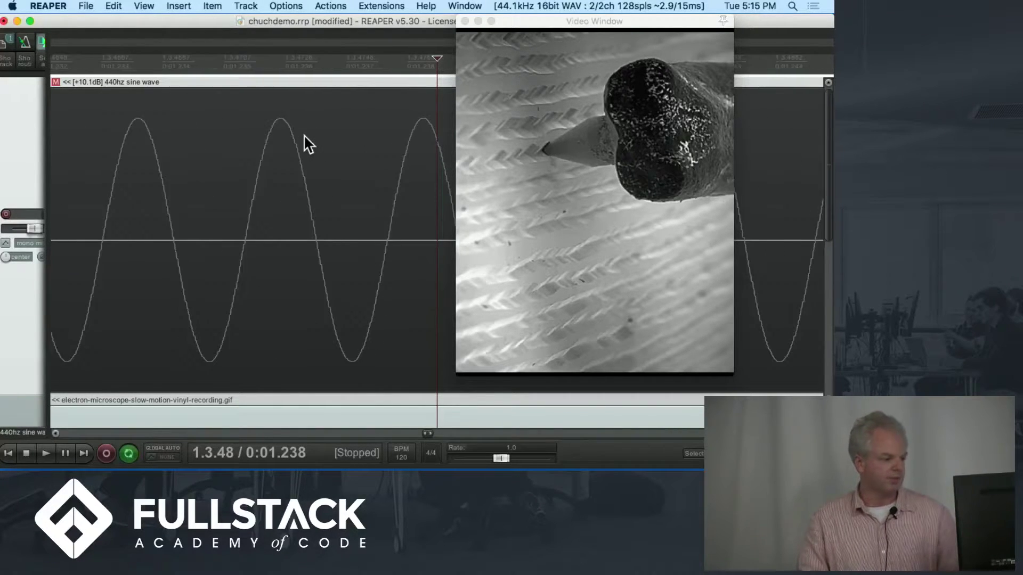
scroll(308, 142, "down", 1)
key("space")
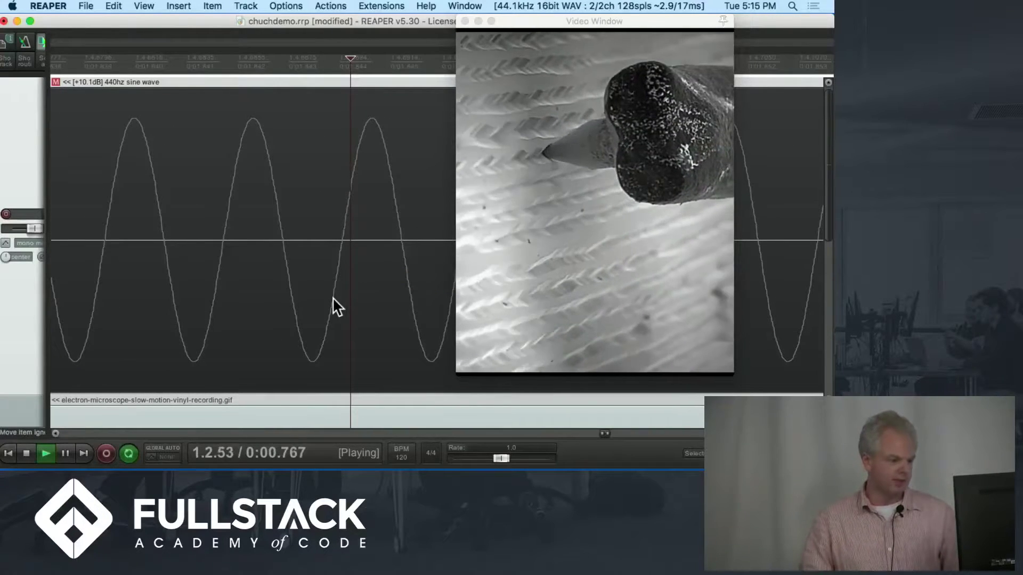
key("space")
key("super+Tab")
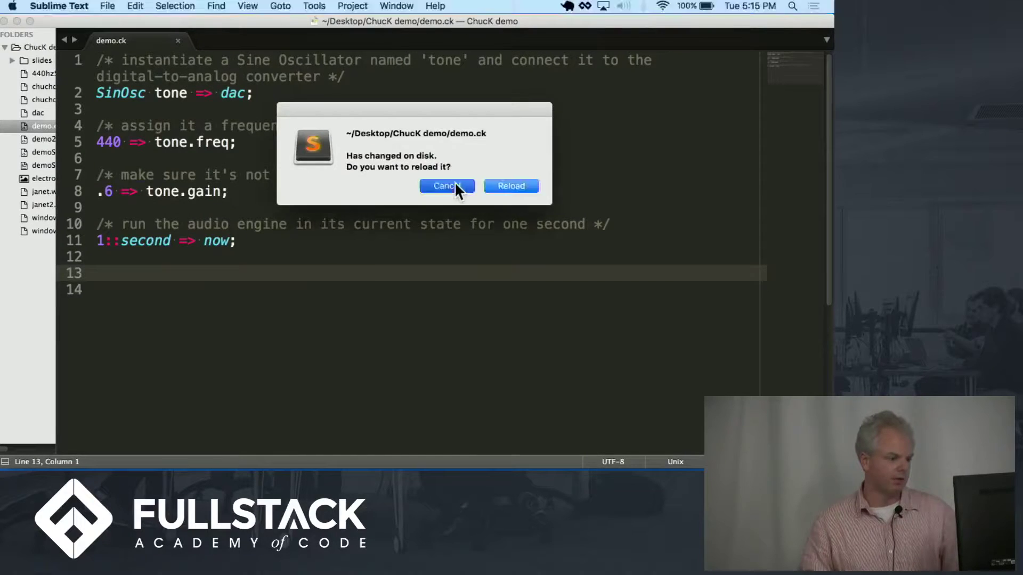
Cancel the demo.ck reload prompt and point out lines 5 and 11.
left_click(448, 186)
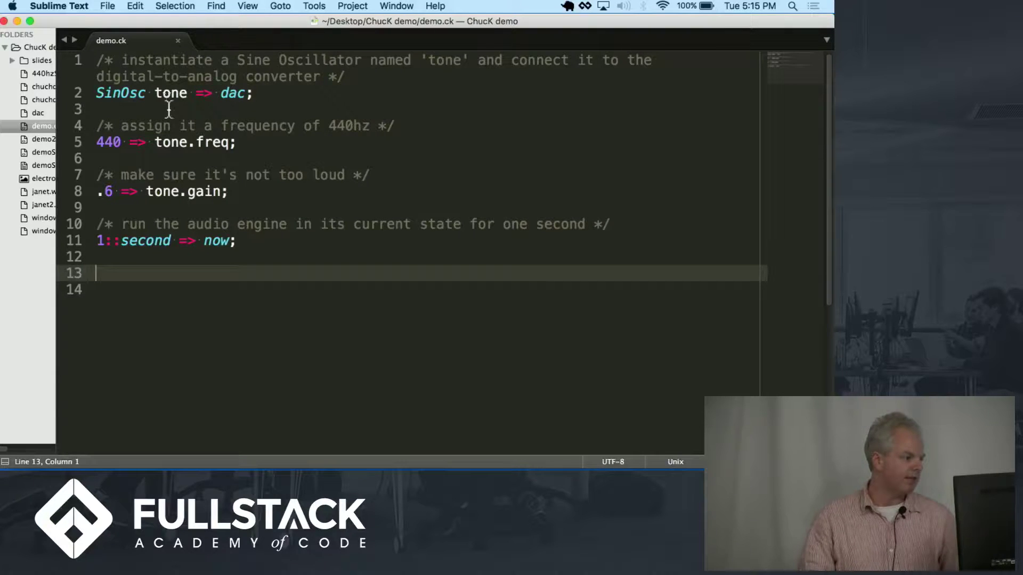
left_click(254, 145)
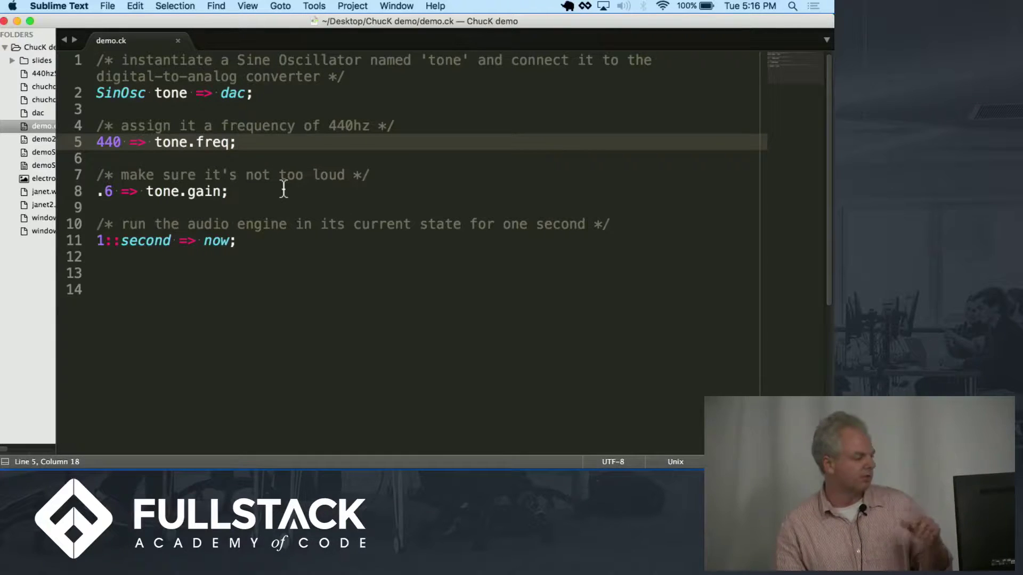
left_click(95, 240)
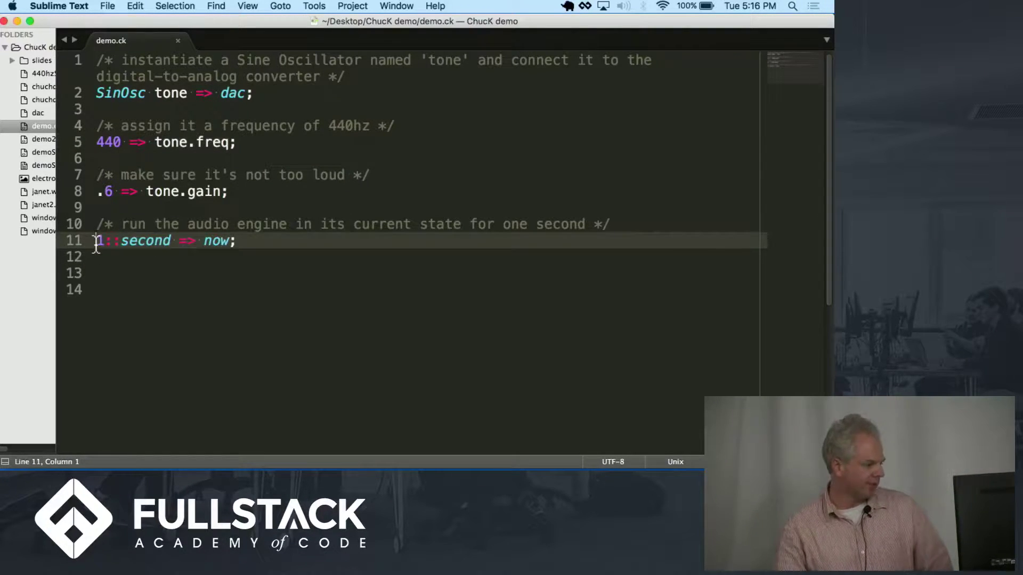
type("/")
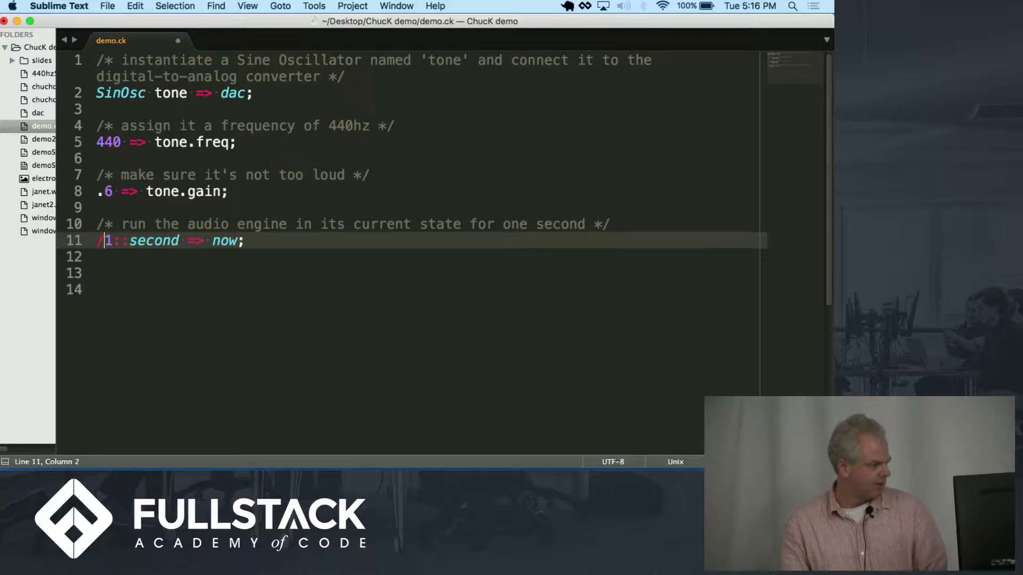
type("/")
Save demo.ck with line 11 commented out and run 'chuck demo' in the terminal.
key("super+s")
key("super+Tab")
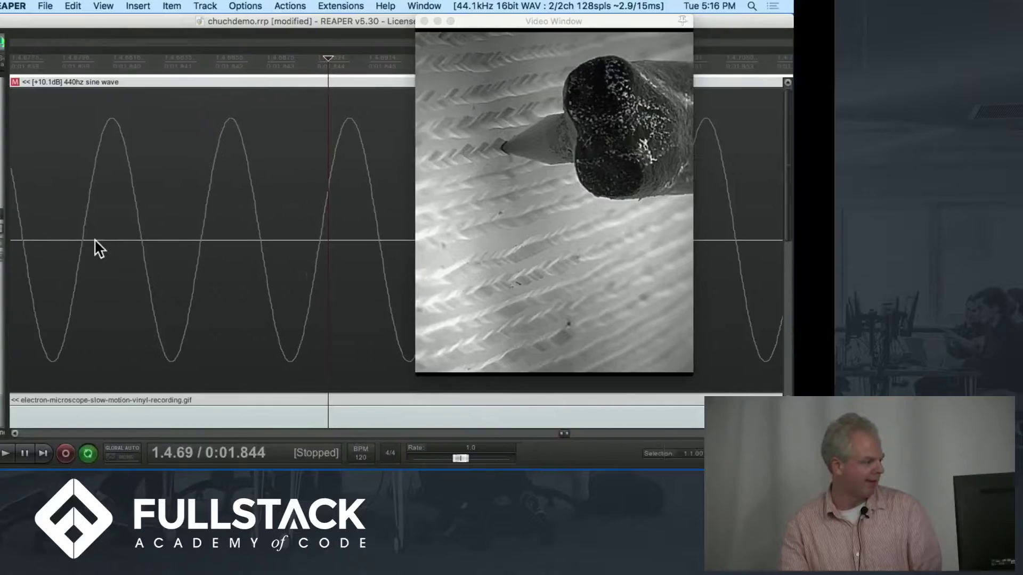
key("super+Tab")
key("super+Tab")
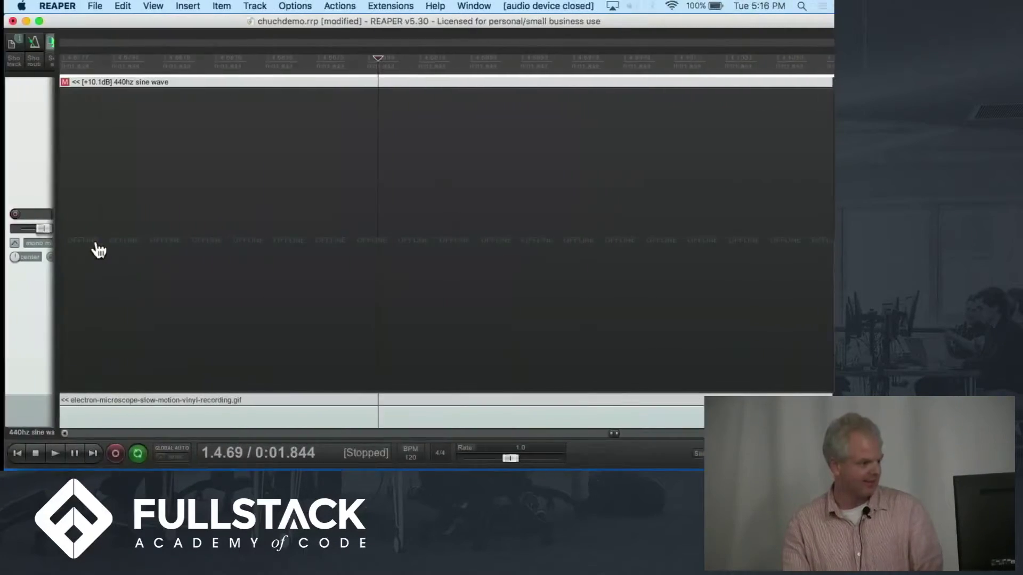
key("super+Tab")
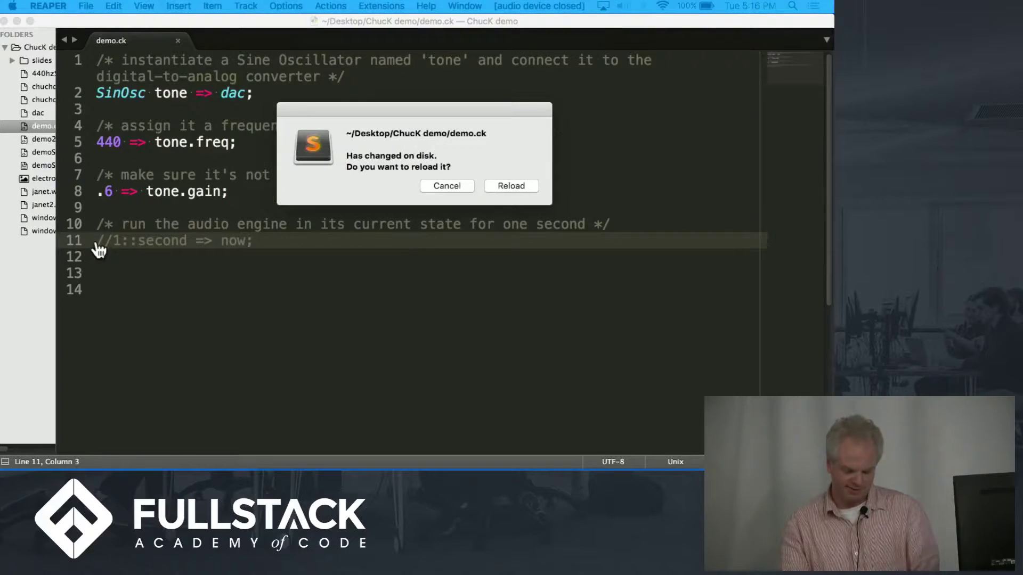
key("super+Tab")
key("Up")
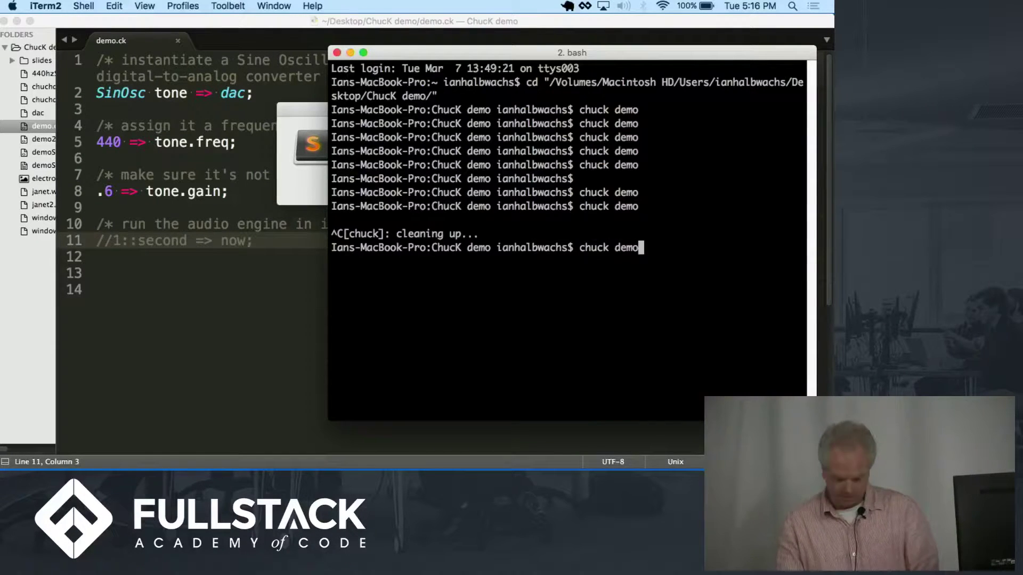
key("Return")
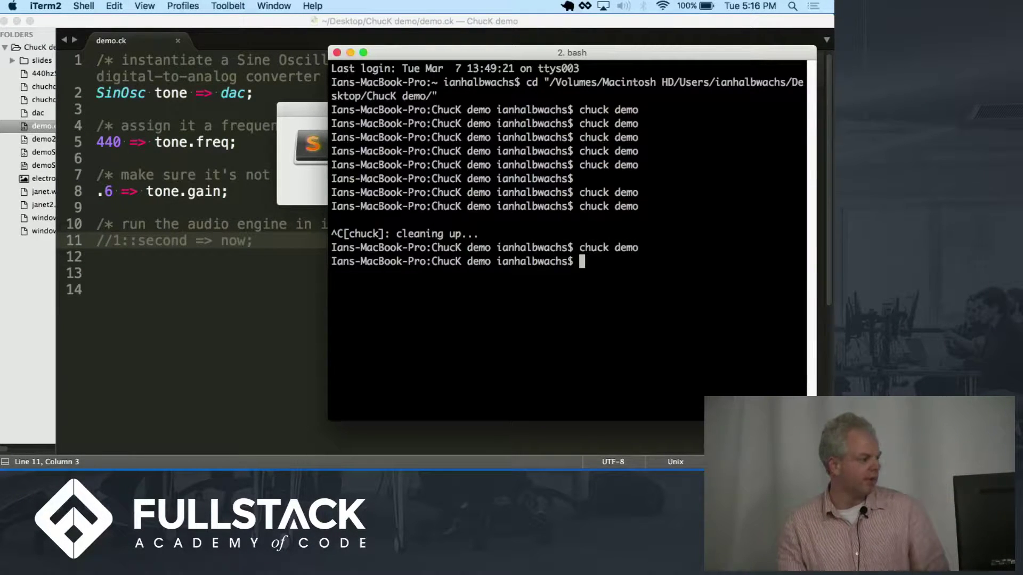
Reload demo.ck from disk, uncomment line 11, and save it.
left_click(179, 308)
left_click(512, 189)
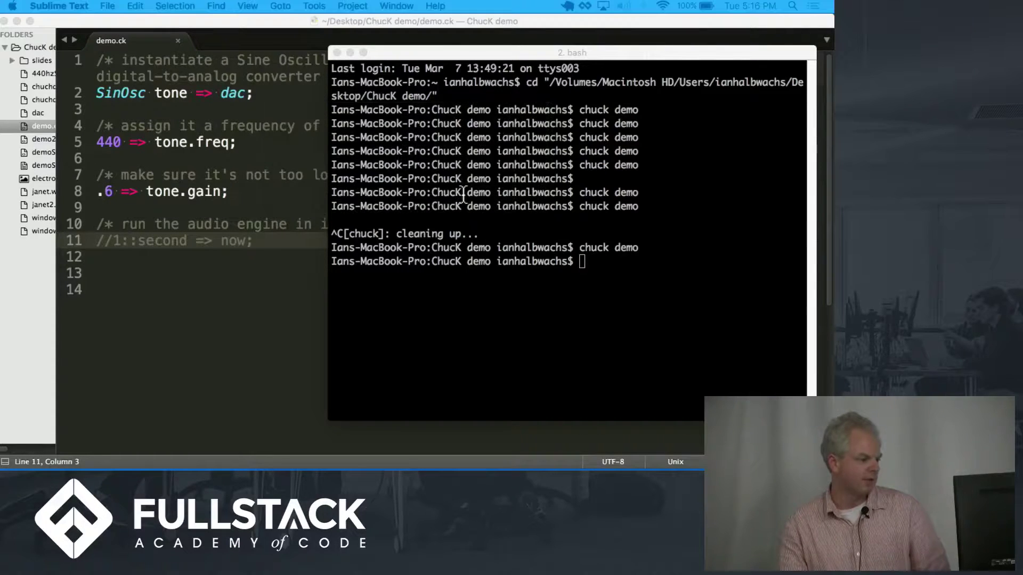
left_click(162, 406)
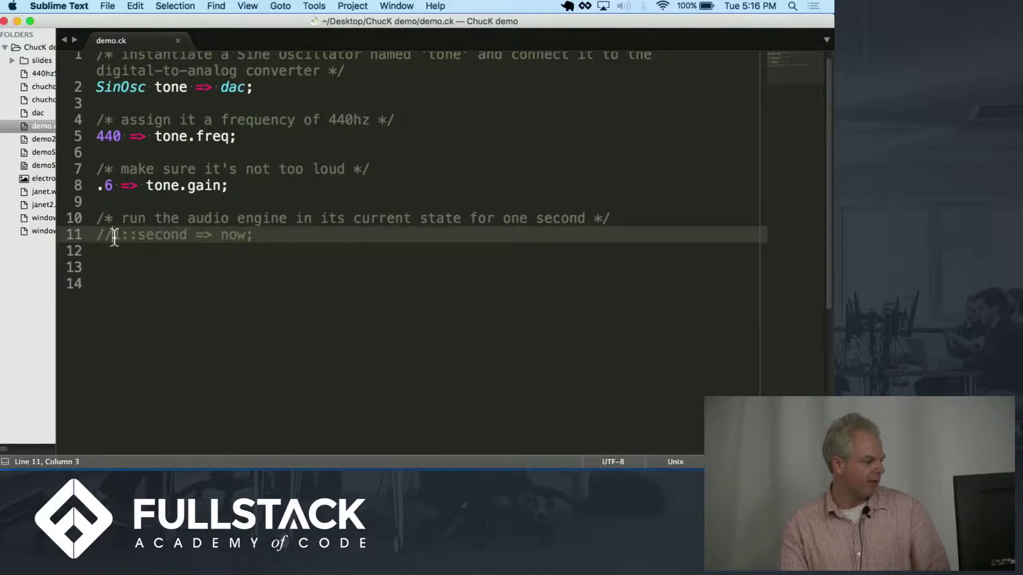
key("BackSpace")
key("BackSpace")
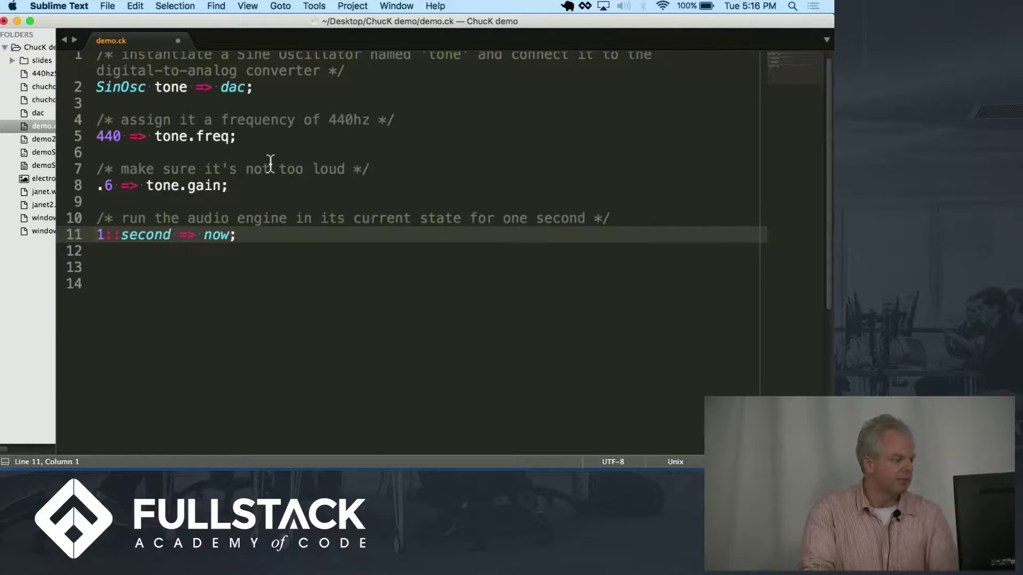
scroll(270, 163, "up", 1)
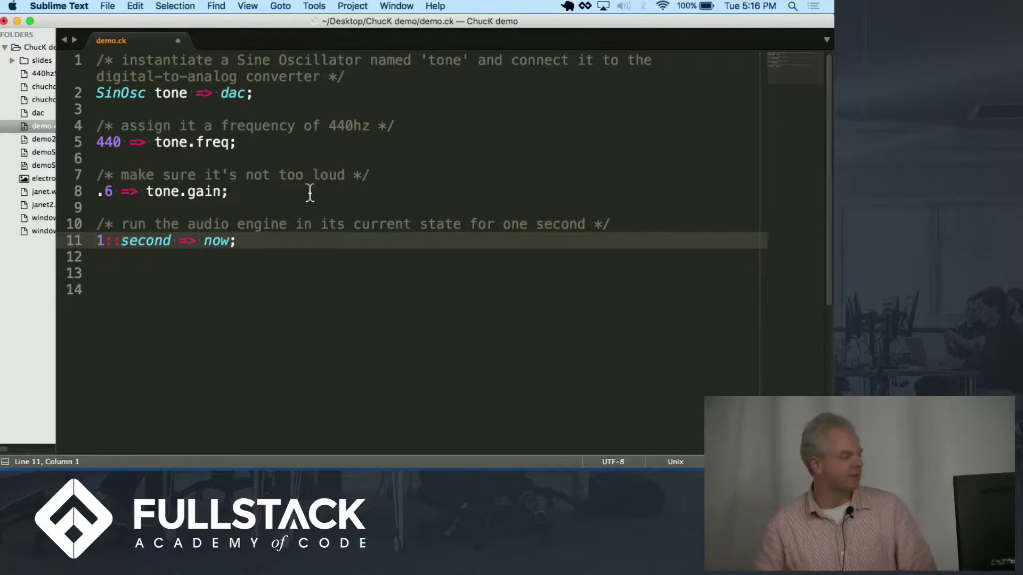
key("super+s")
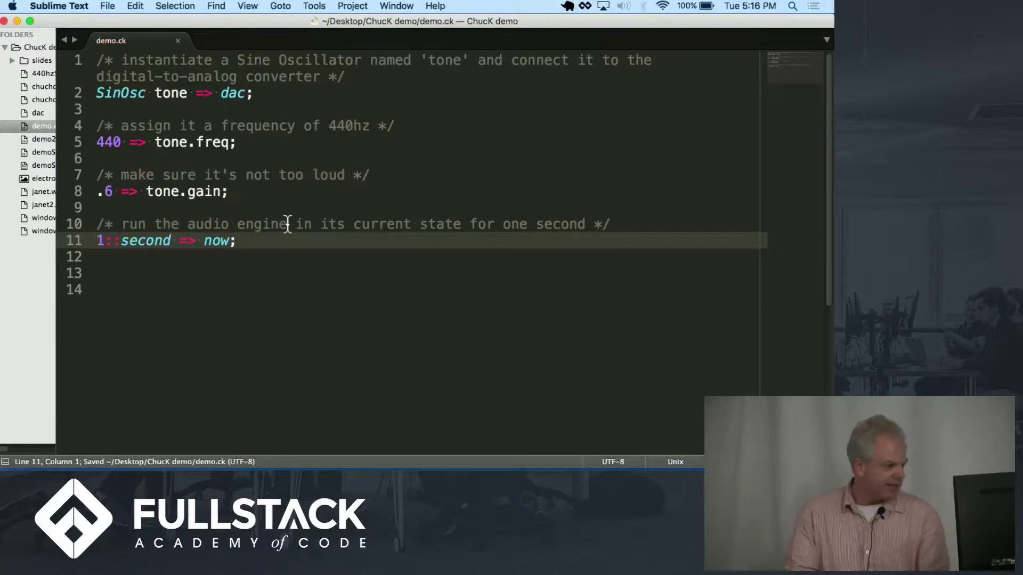
Rerun 'chuck demo', then keep the current code at the reload prompt.
key("super+Tab")
key("Up")
key("Return")
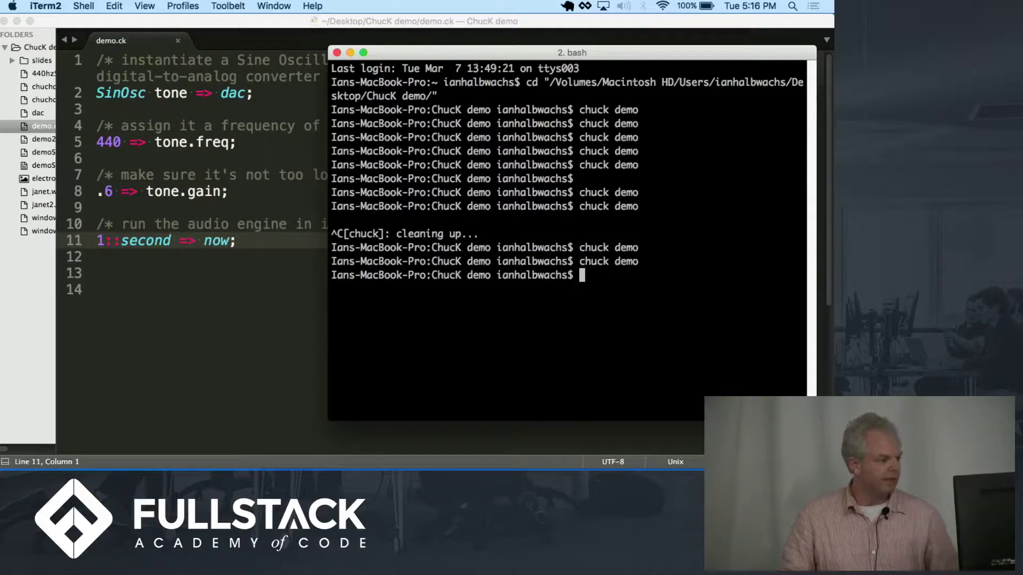
left_click(258, 232)
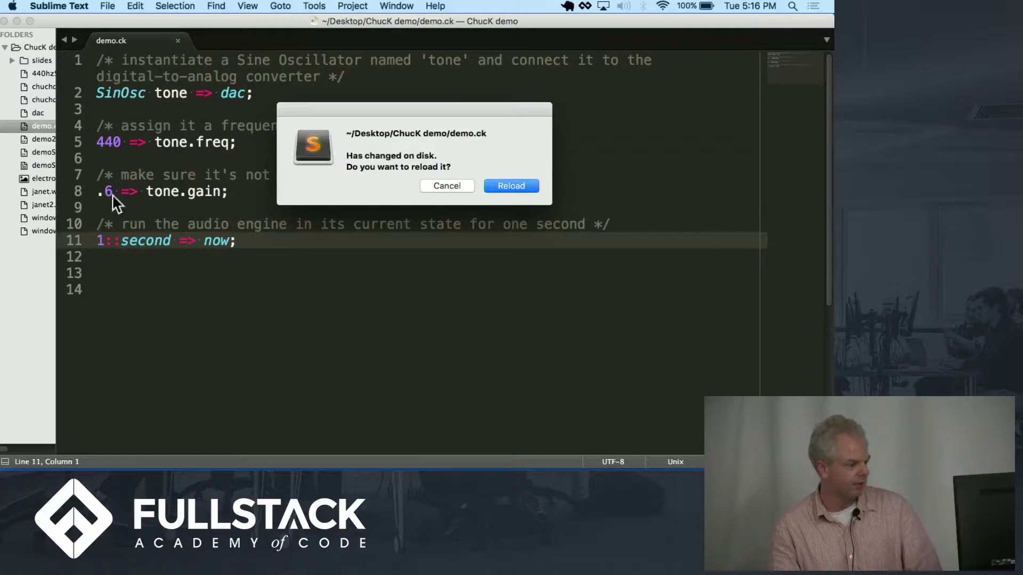
left_click(451, 186)
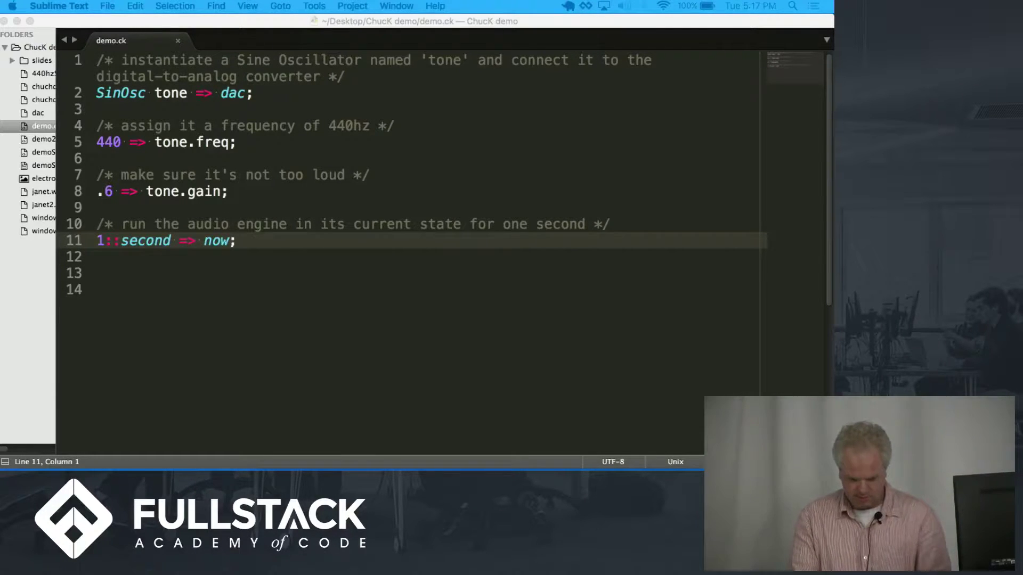
Reload the windowBreak.wav SndBuf version of demo.ck, save it, and run 'chuck demo'.
left_click(216, 284)
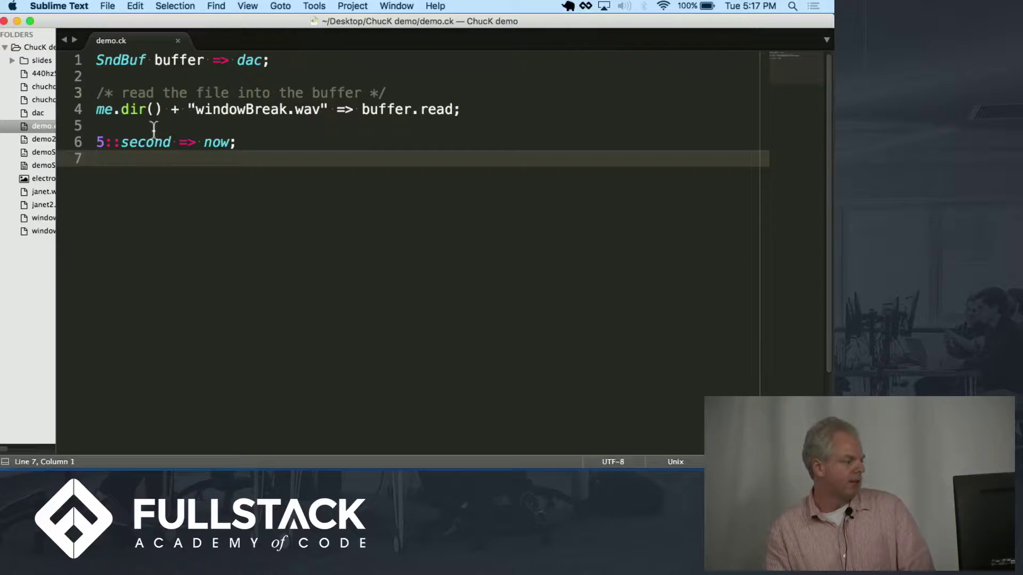
left_click_drag(195, 109, 310, 109)
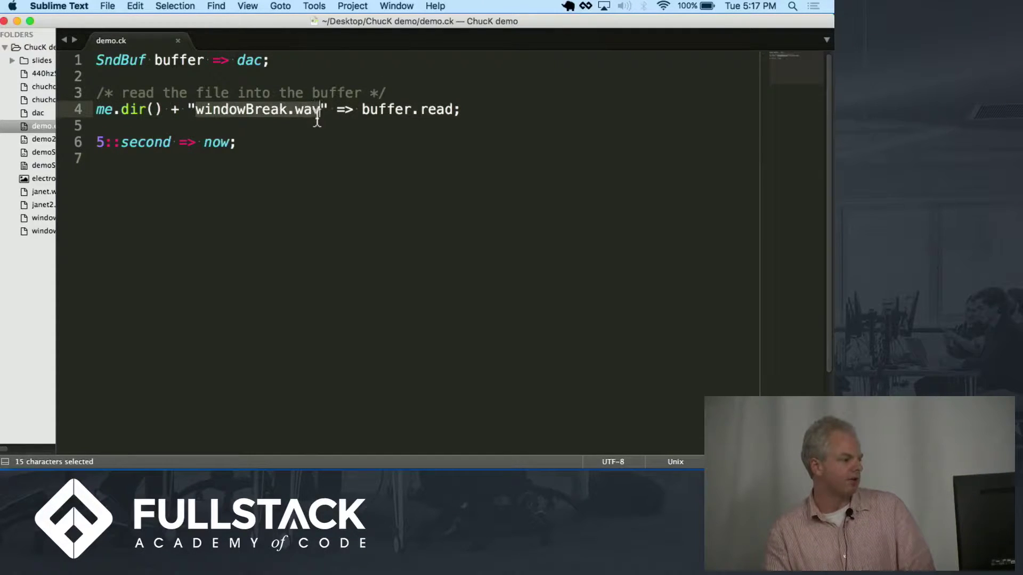
left_click(295, 142)
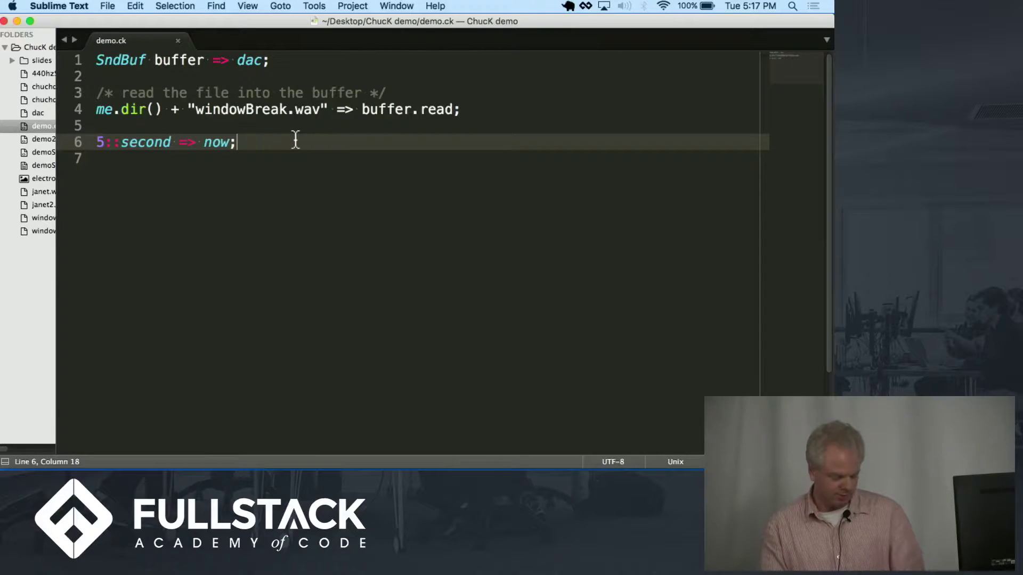
key("super+s")
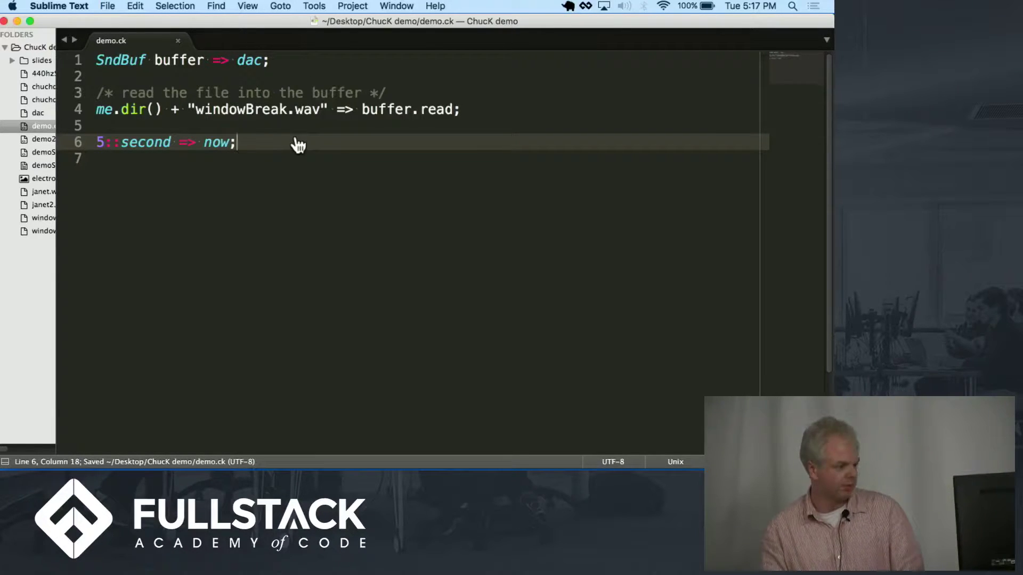
key("super+Tab")
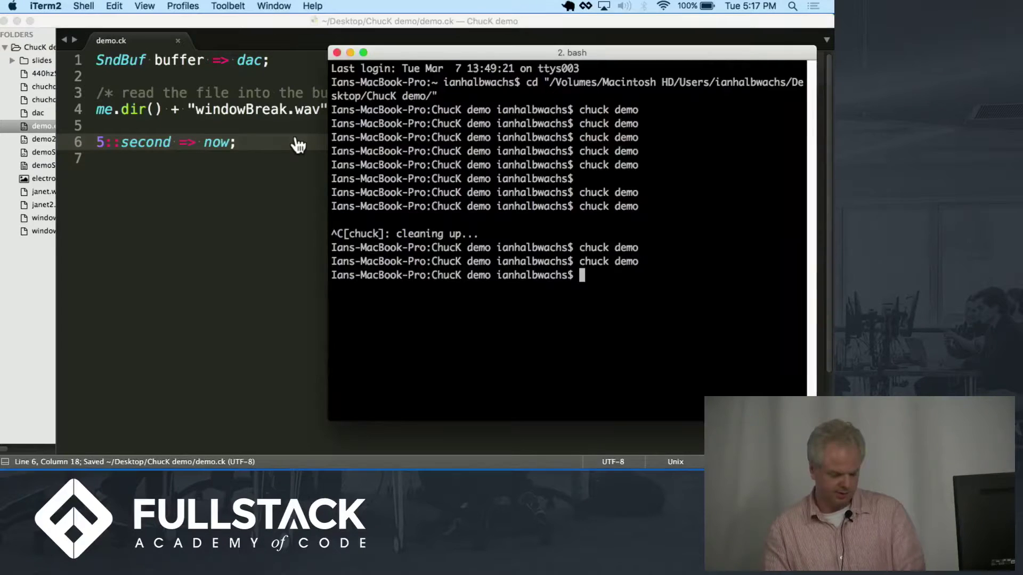
key("Up")
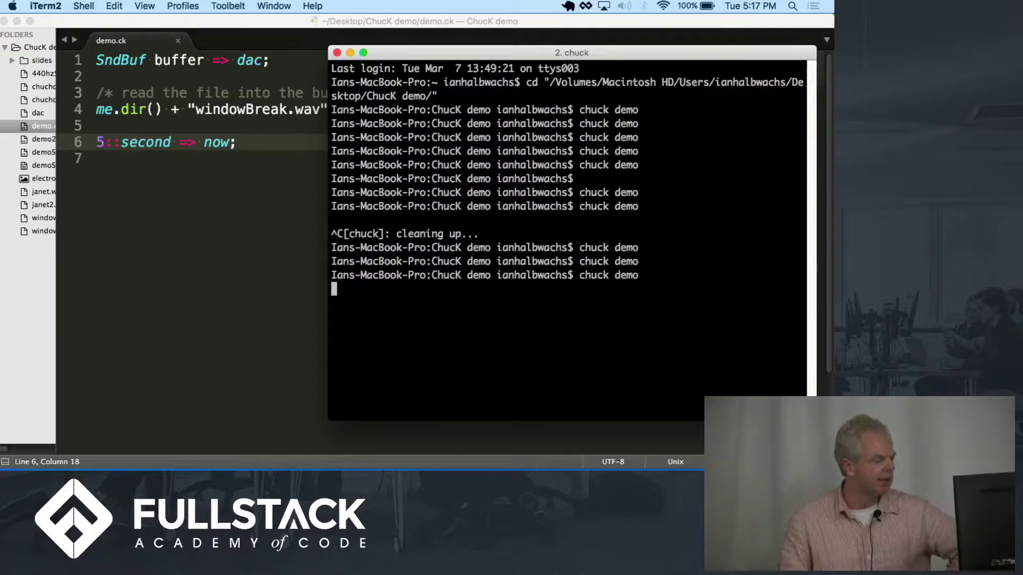
key("super+Tab")
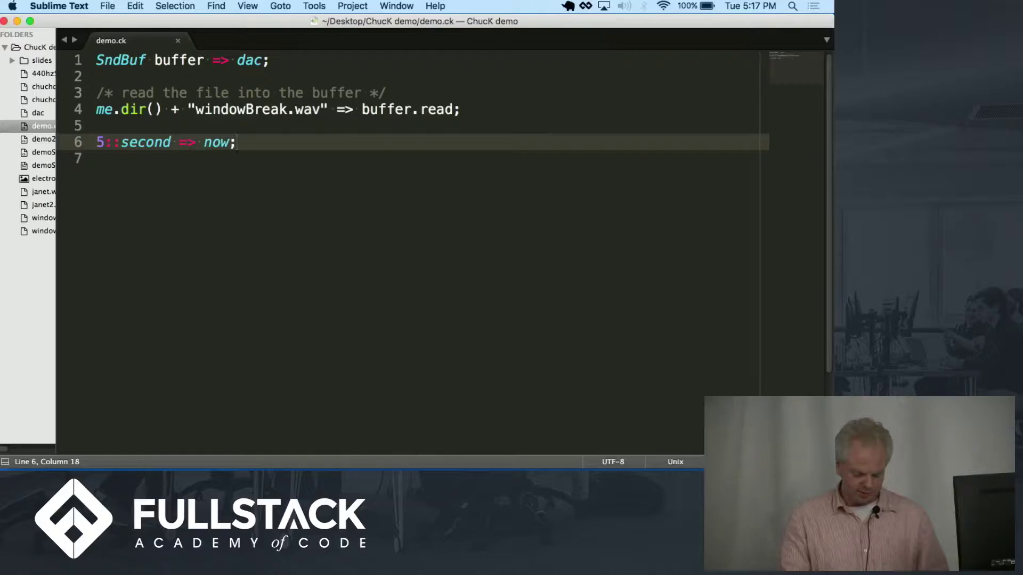
key("super+Tab")
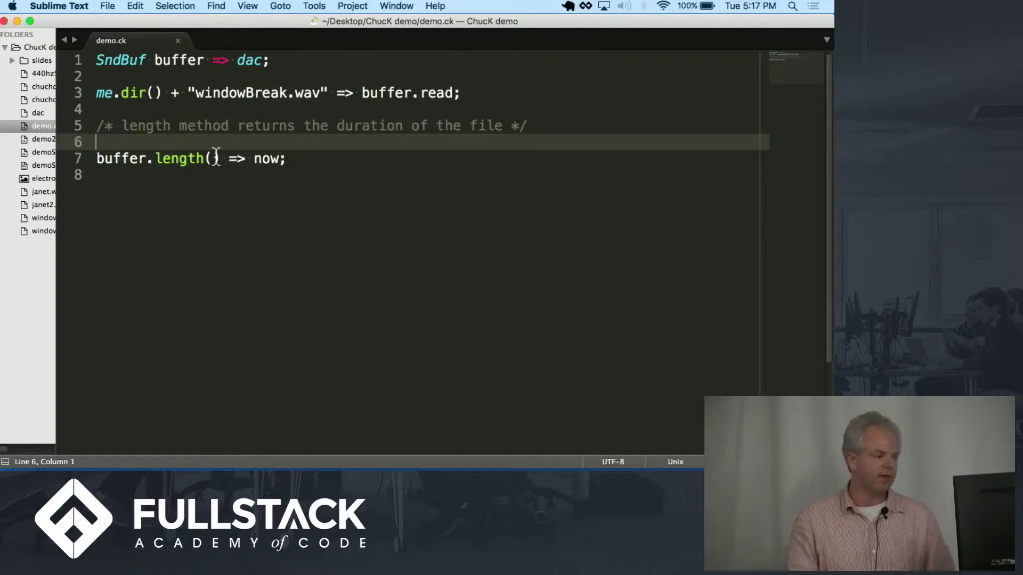
Save demo.ck using buffer.length() => now and rerun 'chuck demo' in the terminal.
left_click(298, 160)
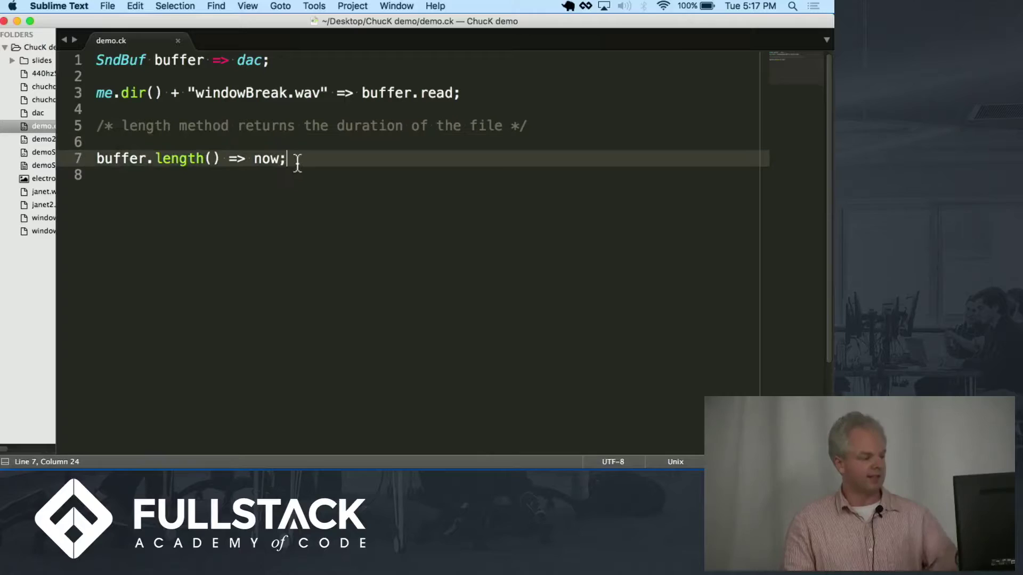
key("super+s")
key("super+Tab")
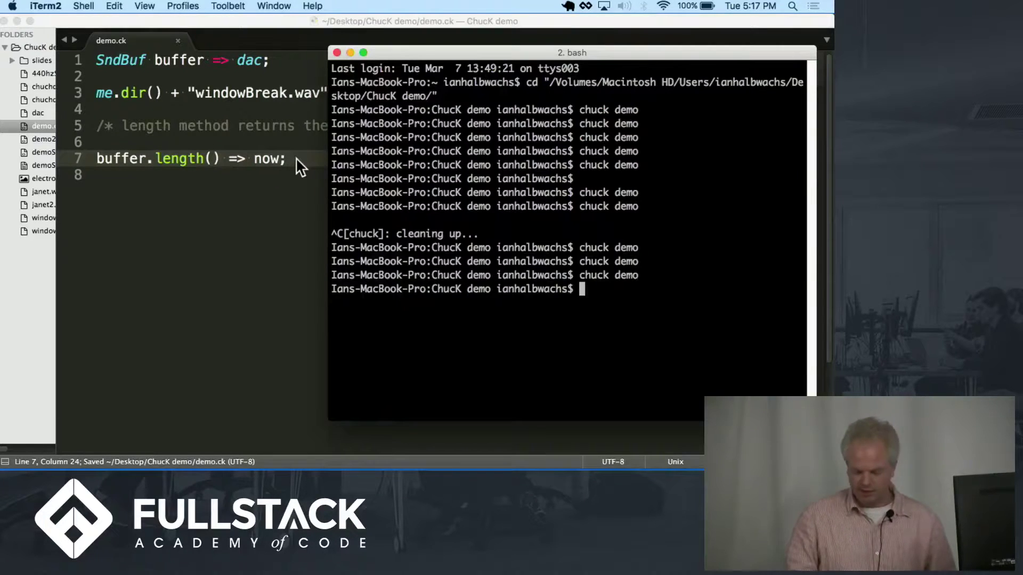
key("Up")
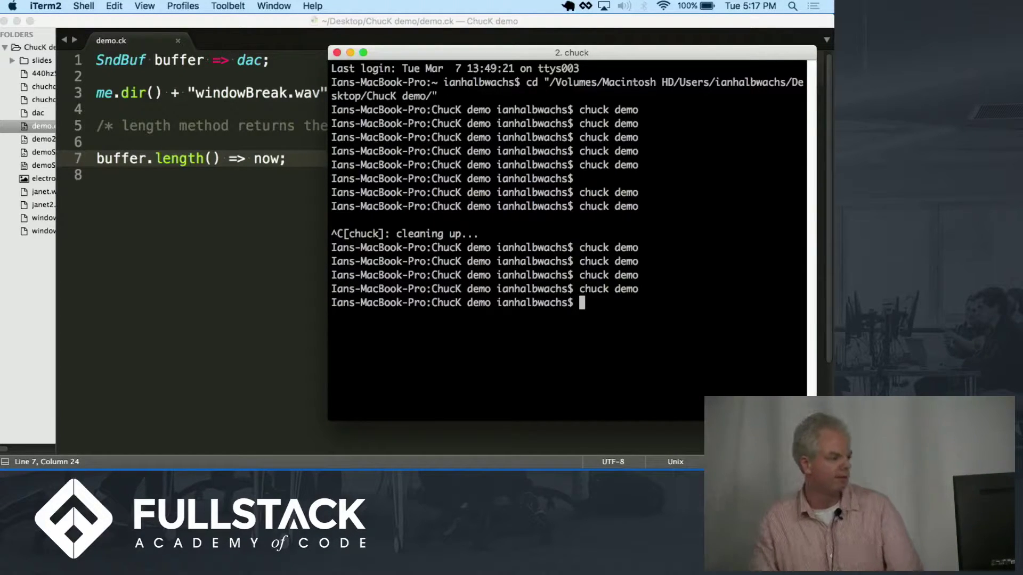
key("super+Tab")
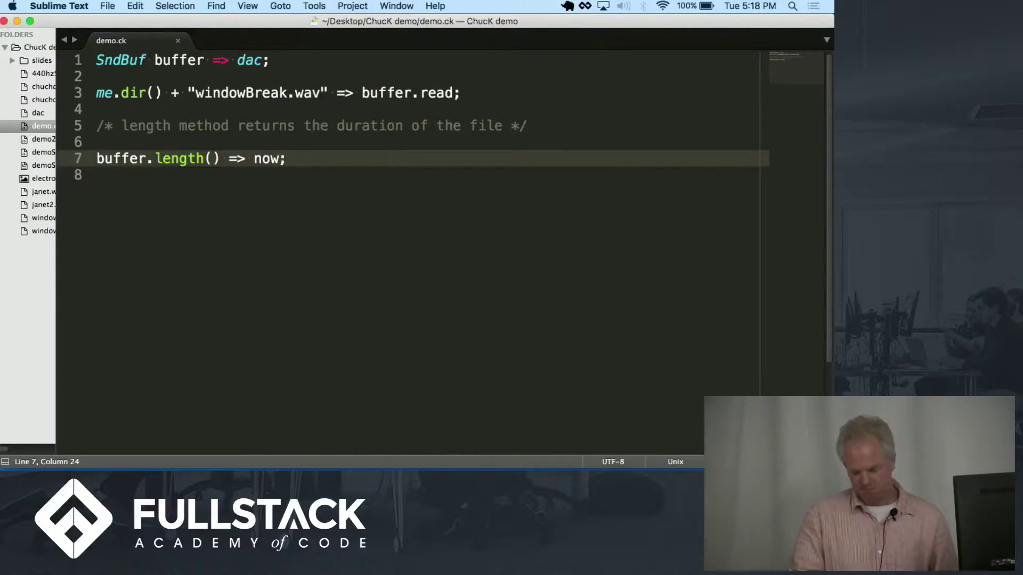
key("super+Tab")
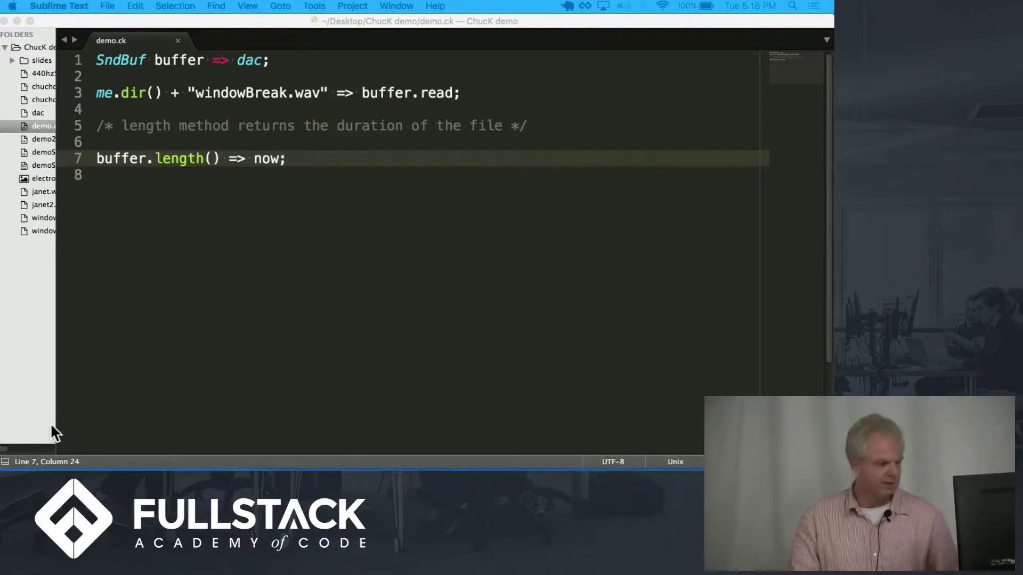
Reload the while(true) loop version of demo.ck, save, run 'chuck demo', and stop it.
left_click(200, 328)
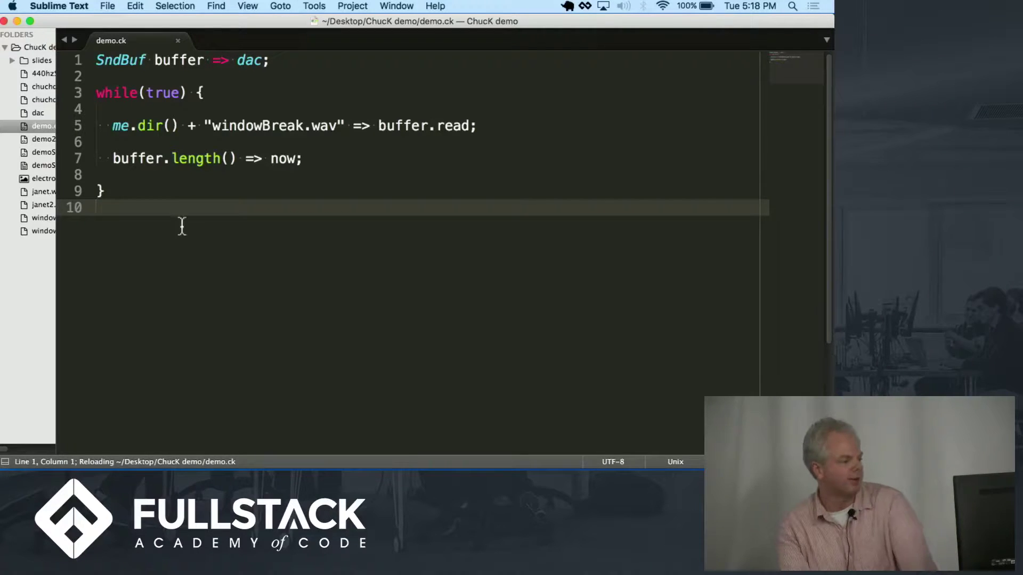
key("super+s")
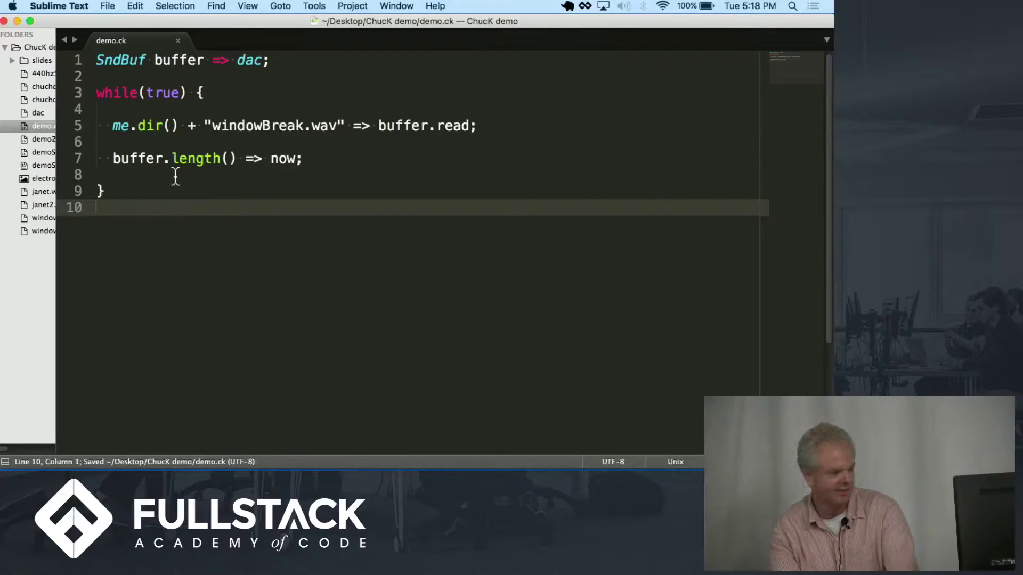
key("super+Tab")
type("chuck demo")
key("Return")
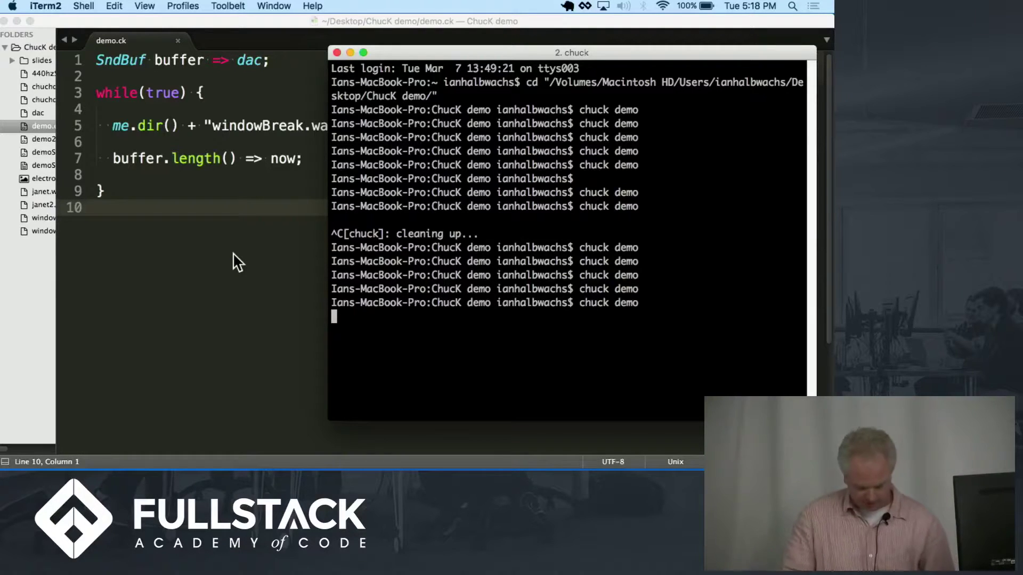
type("c")
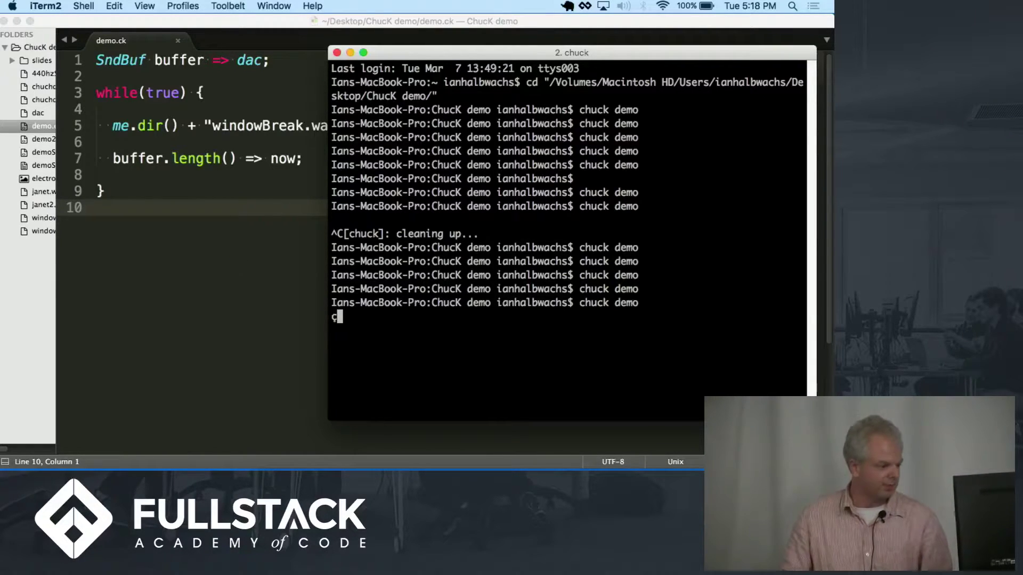
key("ctrl+c")
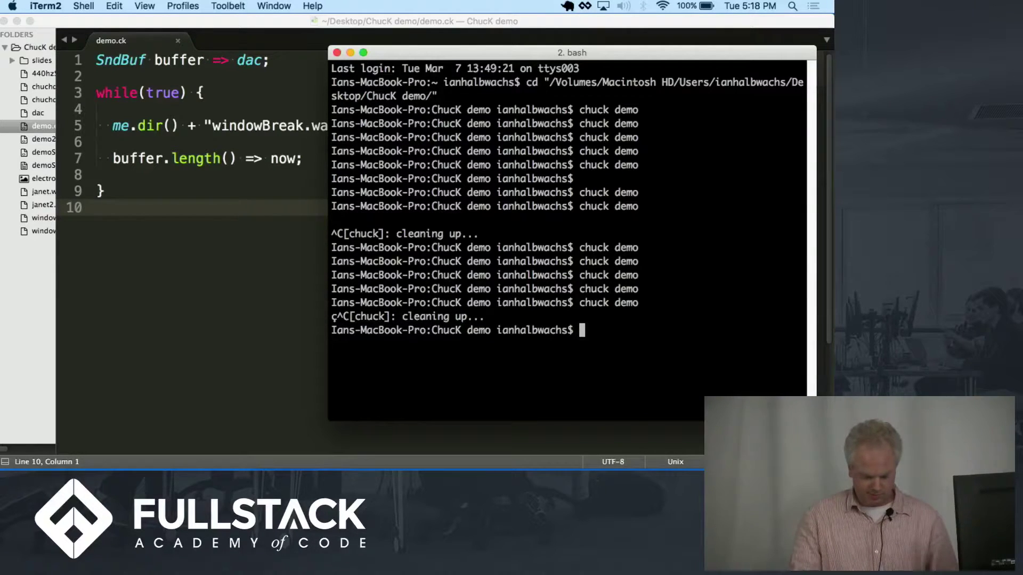
key("super+Tab")
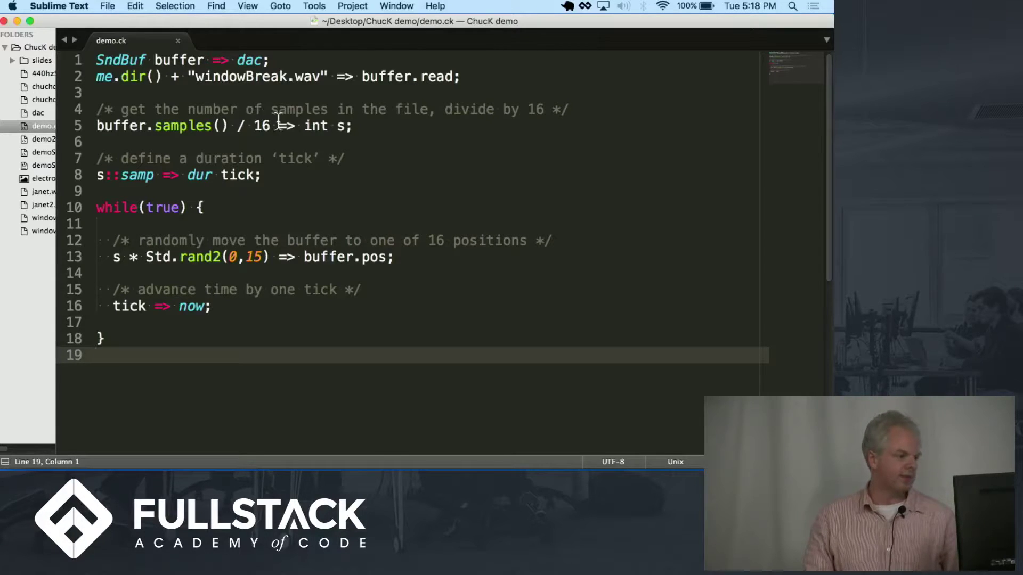
Review the samples()/16 tick and Std.rand2 position lines, then save, run and stop 'chuck demo'.
left_click(281, 176)
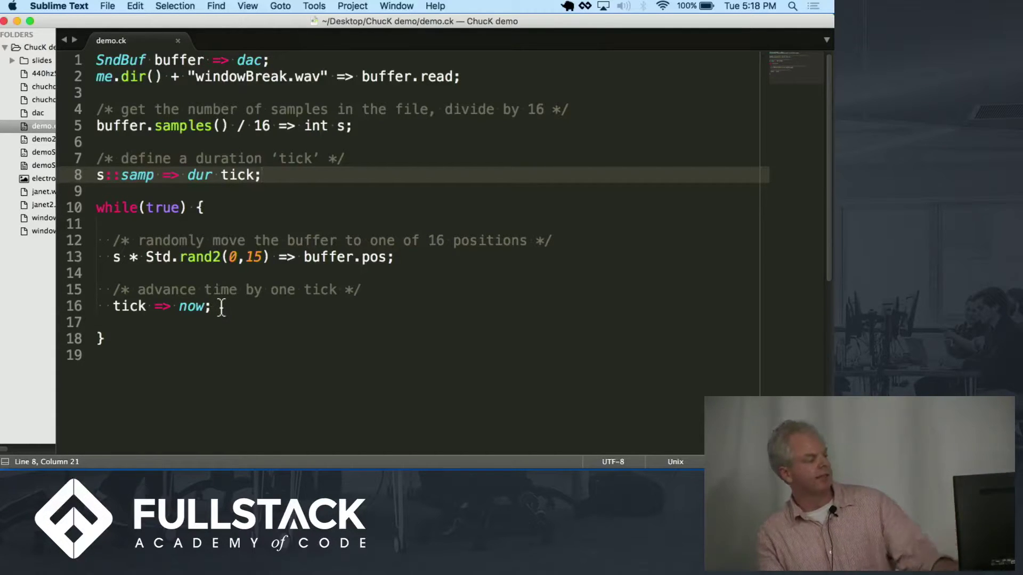
left_click(109, 257)
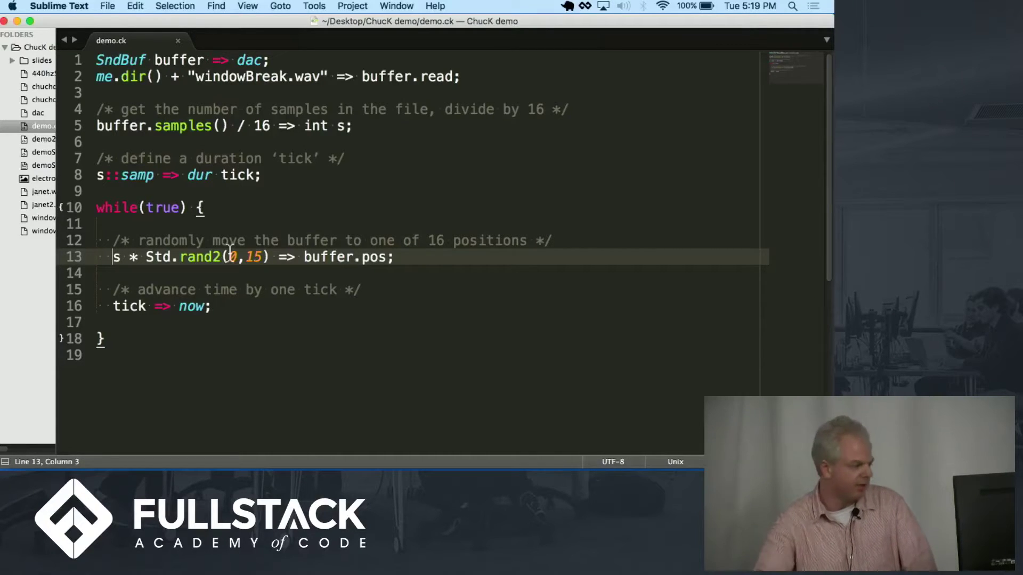
key("super+s")
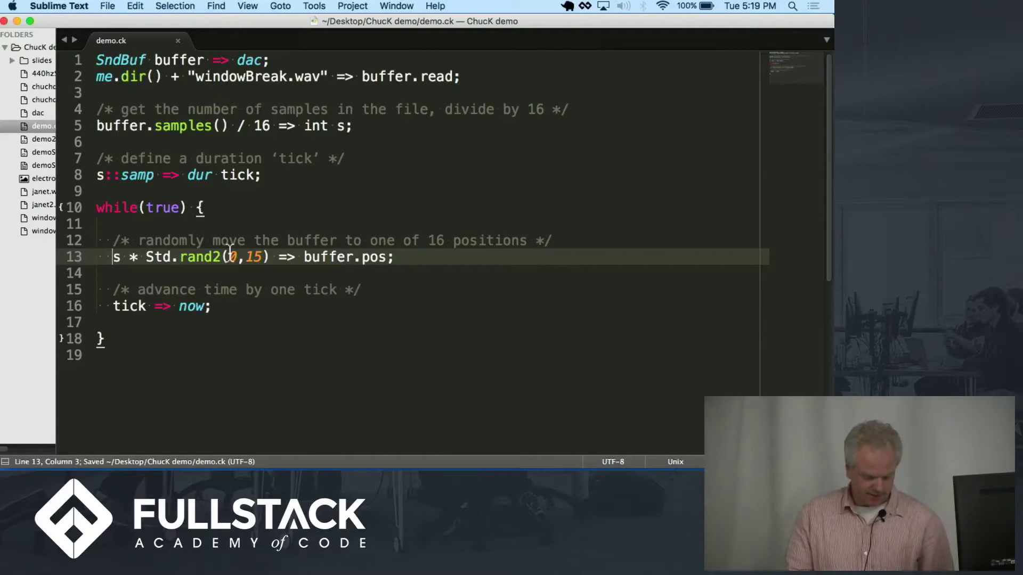
key("super+Tab")
key("Up")
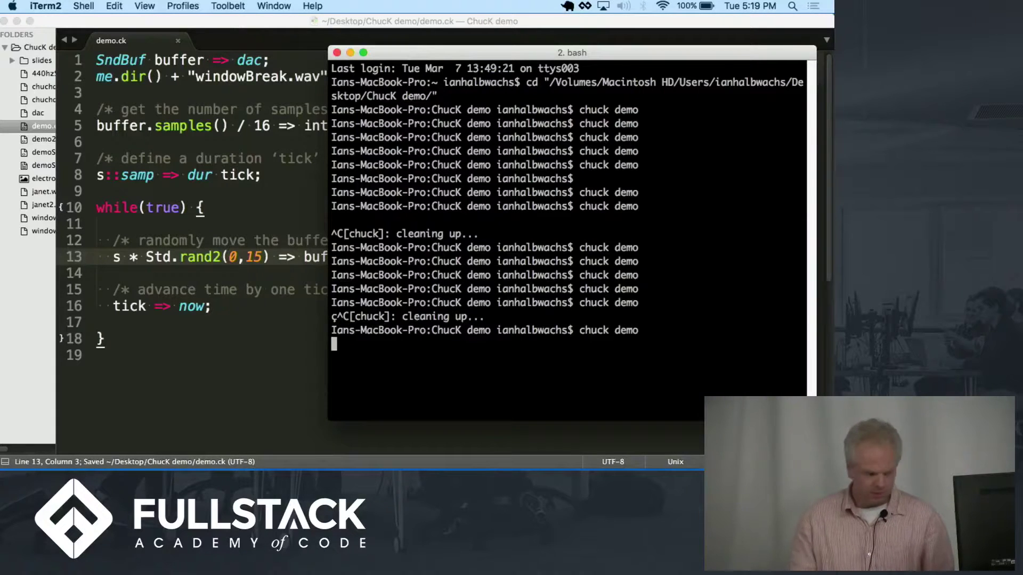
key("Return")
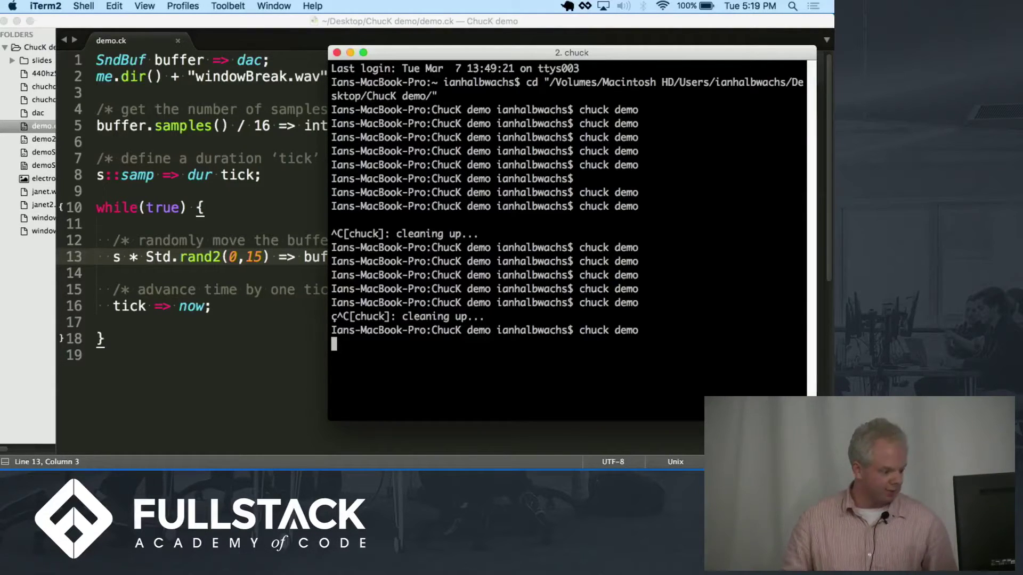
key("ctrl+c")
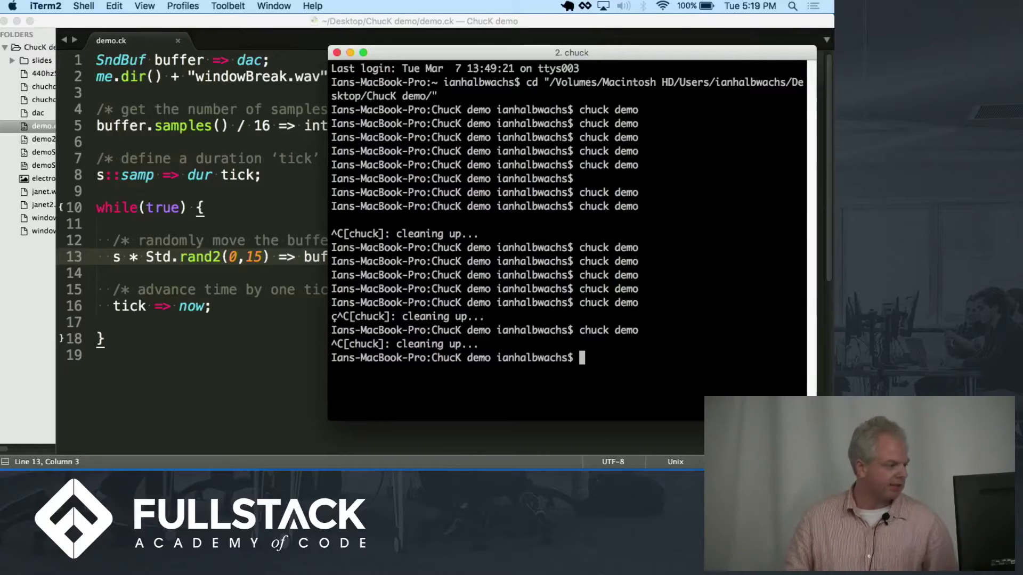
Review the weighted random-rate loop in demo.ck, then save, run and stop 'chuck demo'.
left_click(295, 432)
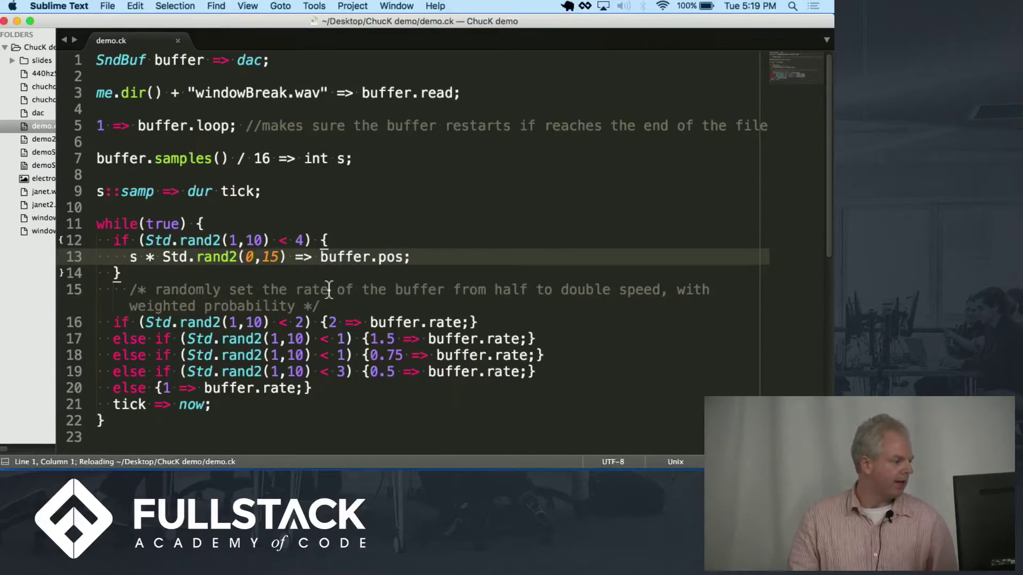
scroll(328, 290, "down", 5)
left_click(225, 360)
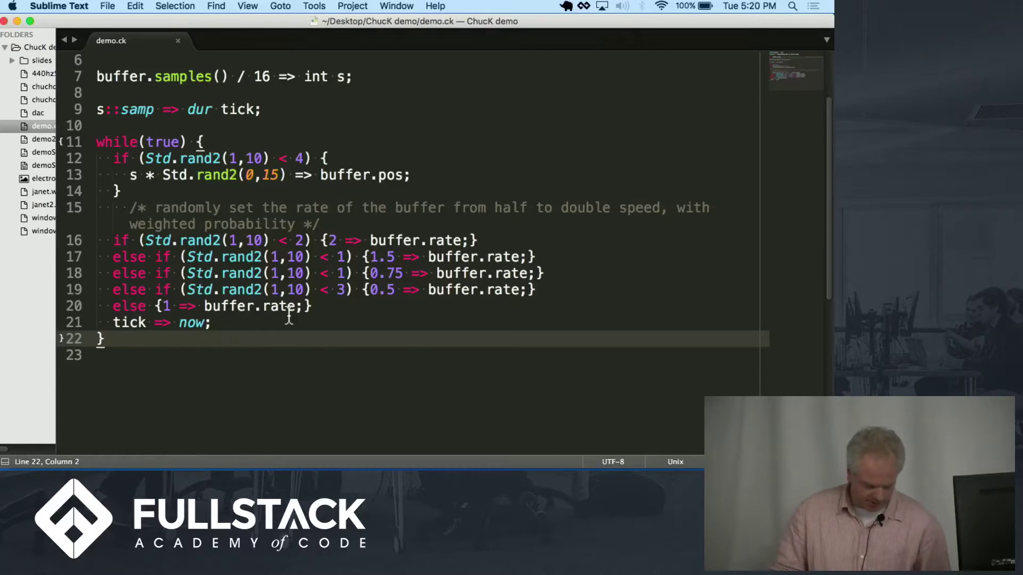
key("super+s")
key("super+Tab")
key("Up")
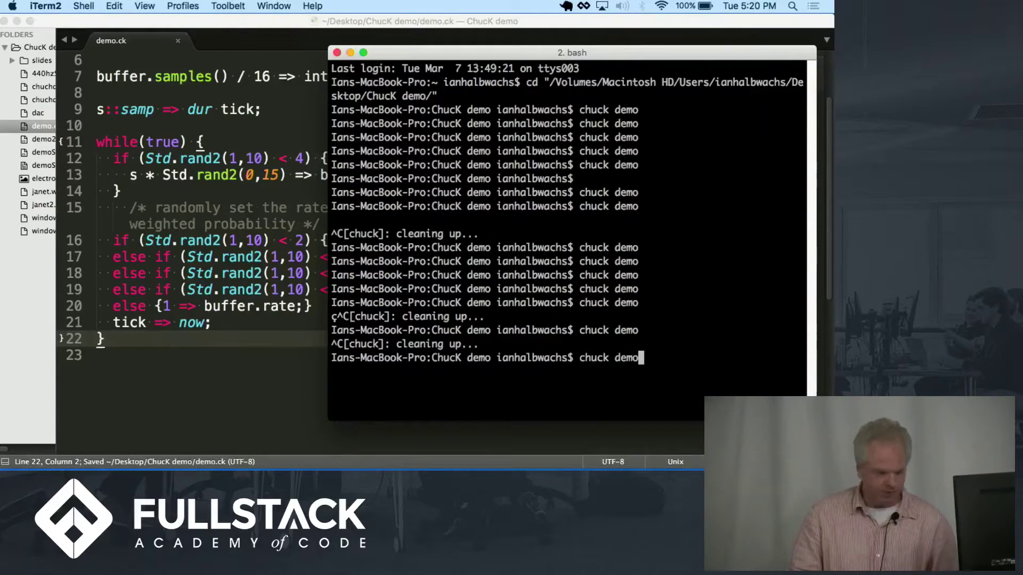
key("Return")
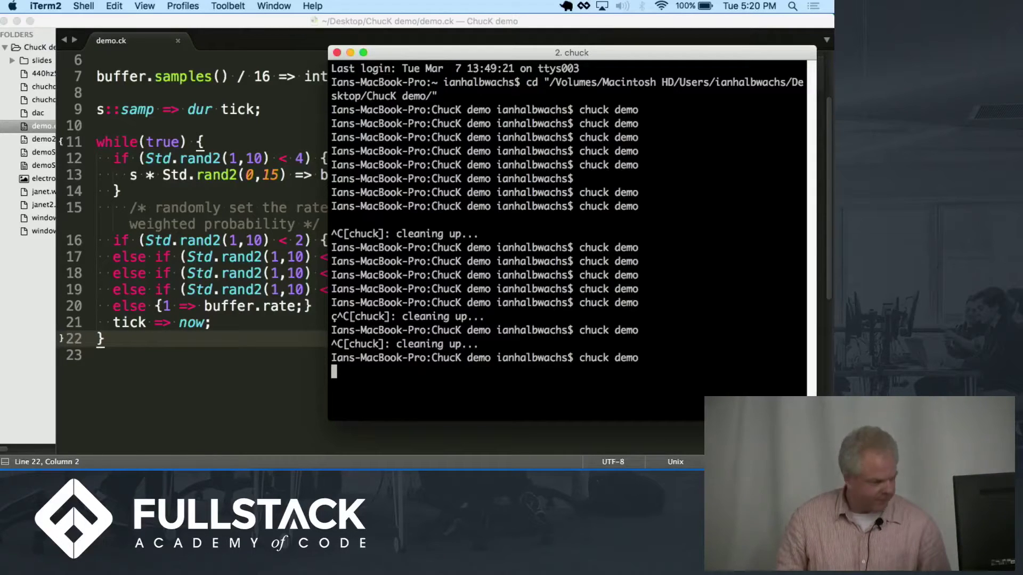
key("ctrl+c")
Look over demo.ck's code and open the empty demo2.ck file.
left_click(262, 338)
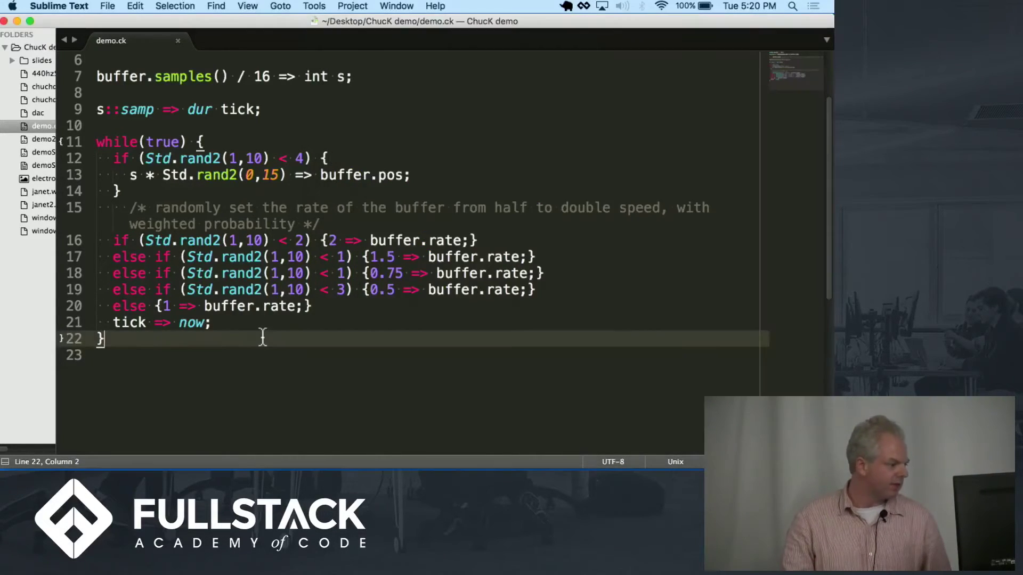
scroll(263, 337, "up", 2)
left_click(266, 341)
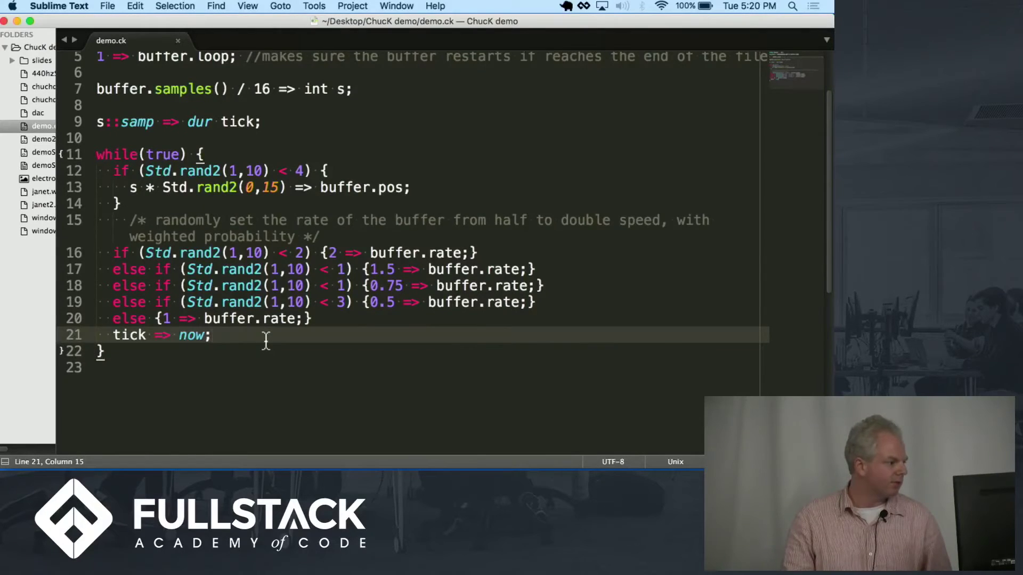
scroll(265, 341, "up", 3)
left_click(495, 142)
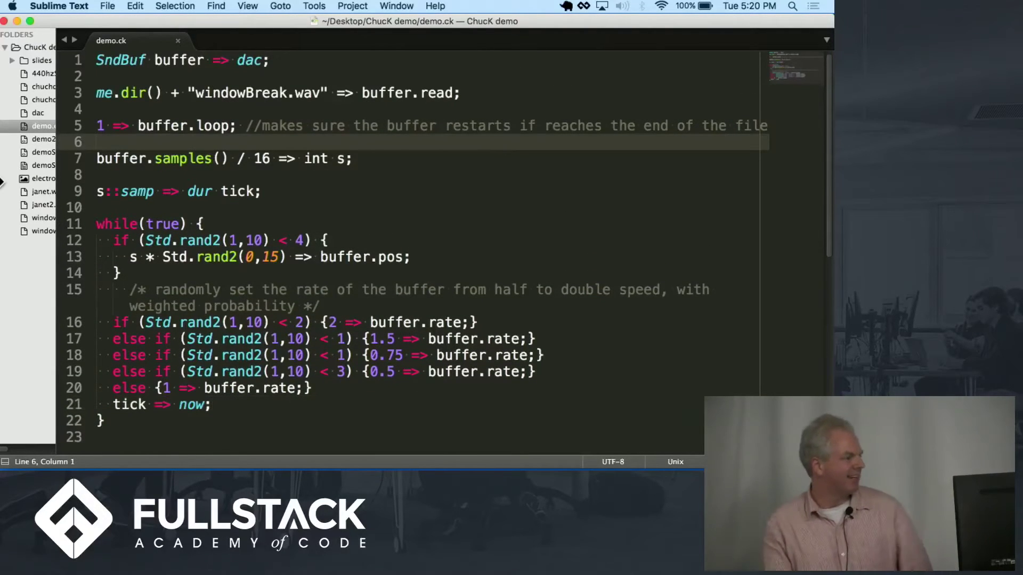
left_click(43, 138)
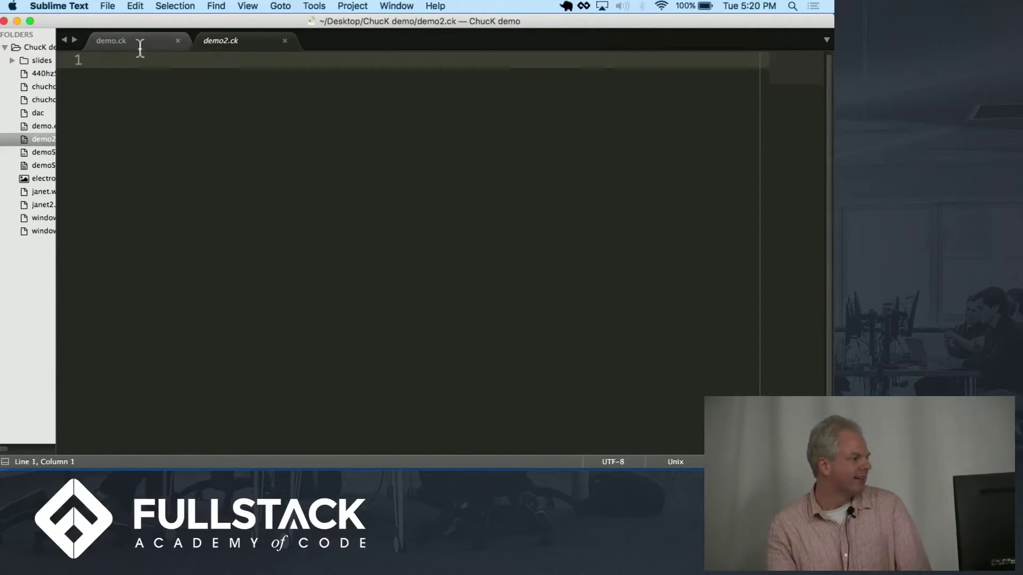
Copy all of demo.ck's code and paste it into demo2.ck.
left_click(111, 40)
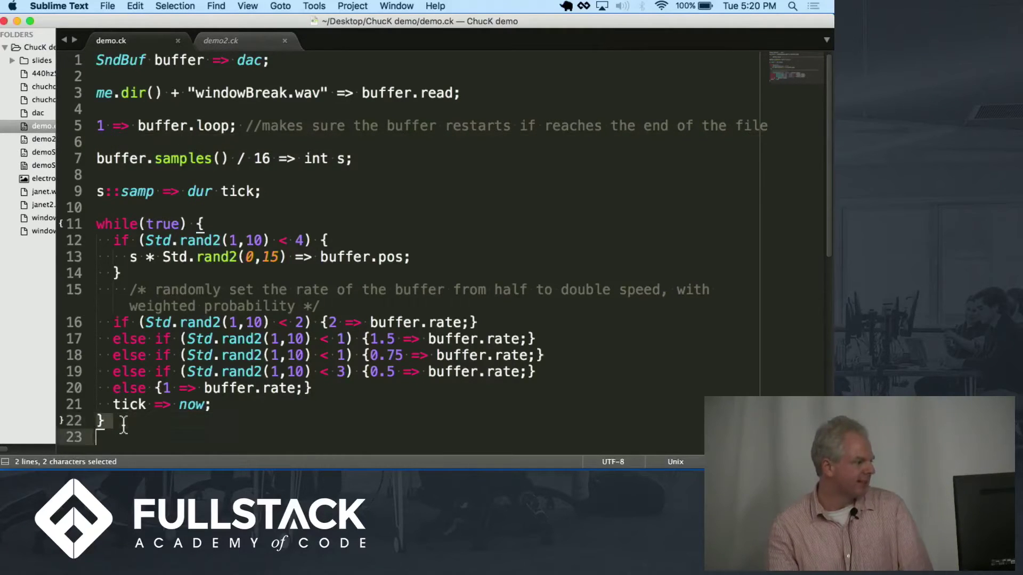
left_click_drag(124, 427, 80, 61)
key("super+c")
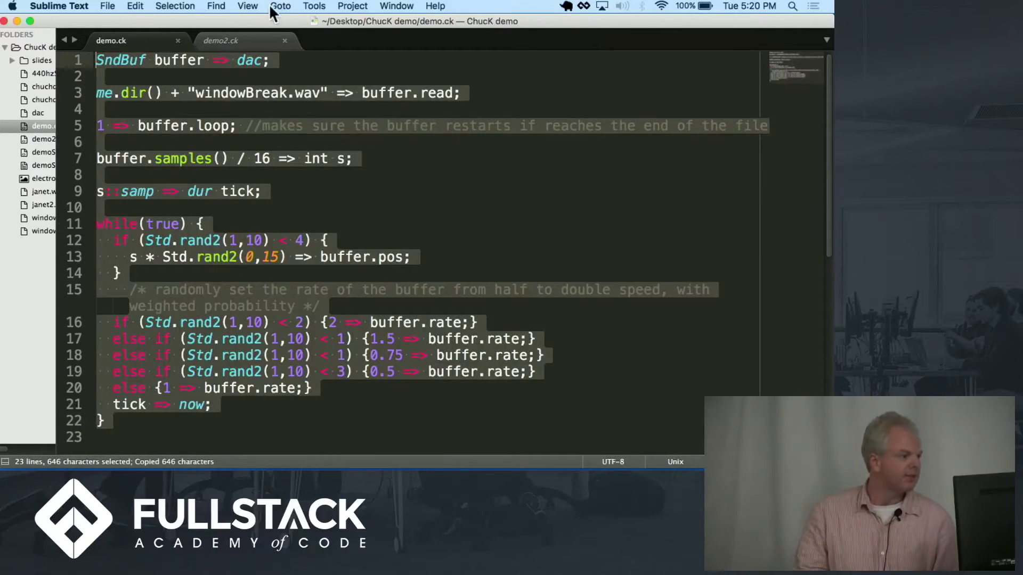
left_click(221, 40)
key("super+v")
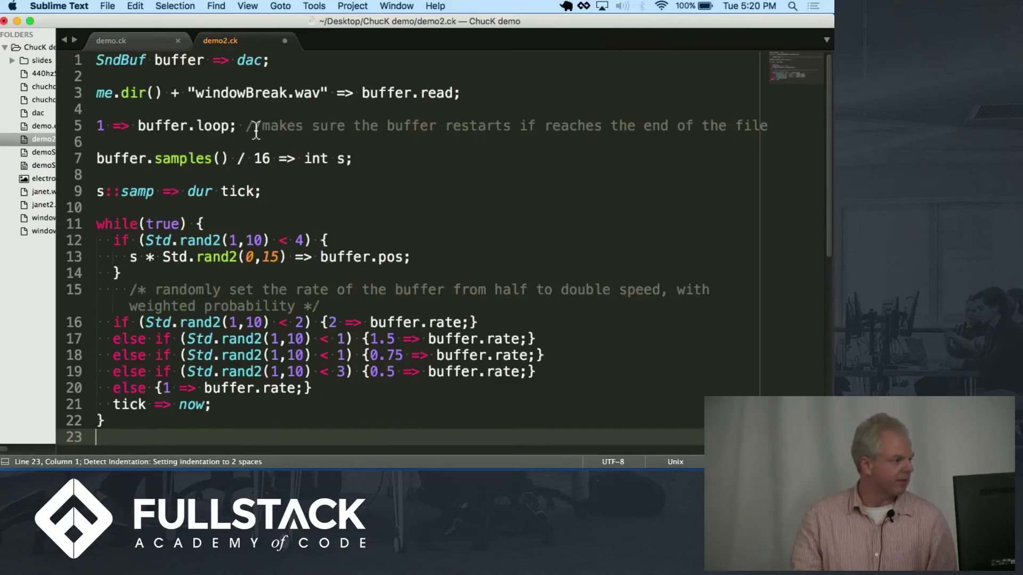
Replace 'windowBreak' with 'janet' on line 3 of demo2.ck.
left_click_drag(196, 94, 290, 93)
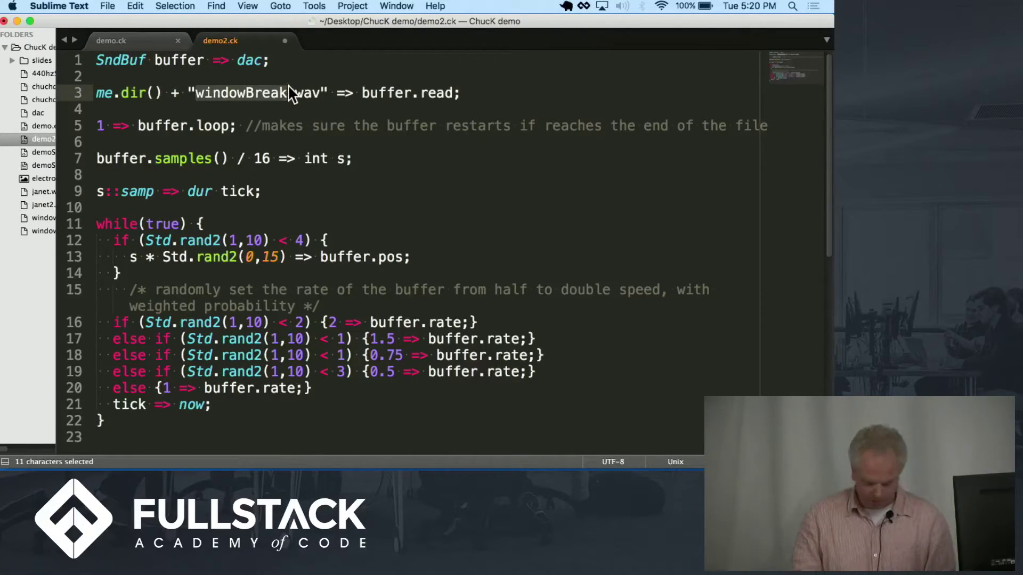
type("janelt")
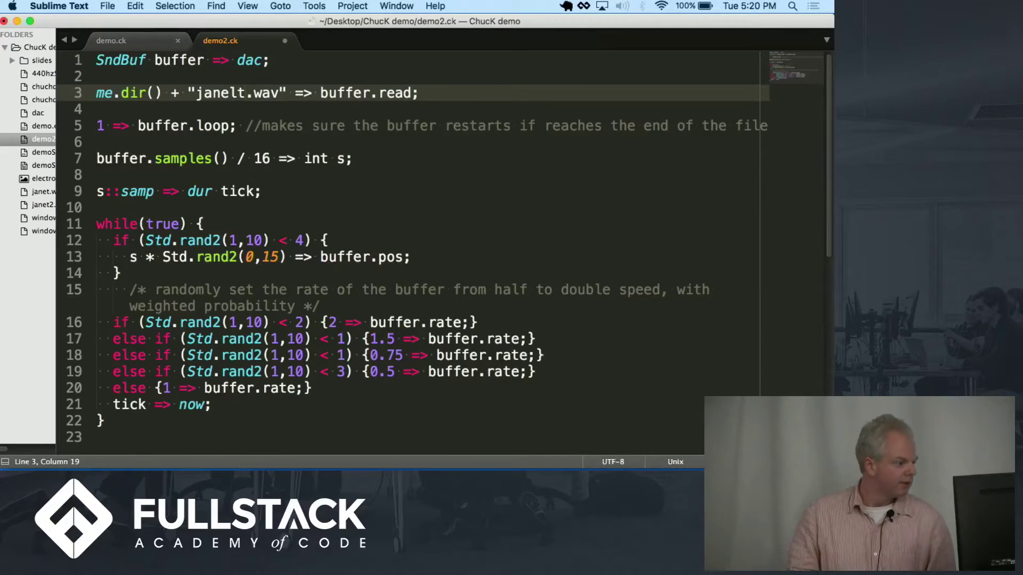
key("BackSpace")
key("BackSpace")
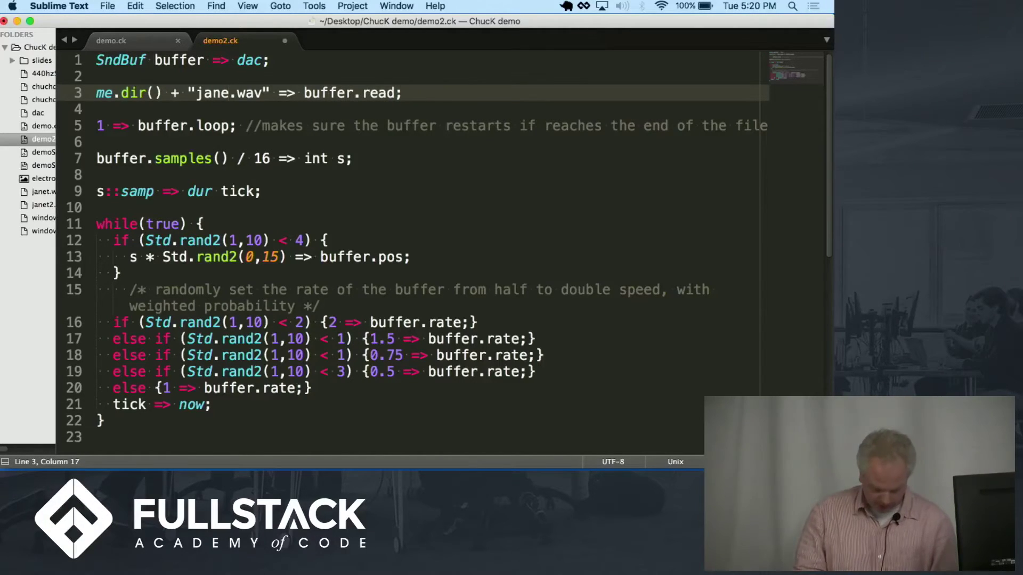
type("t")
key("super+Tab")
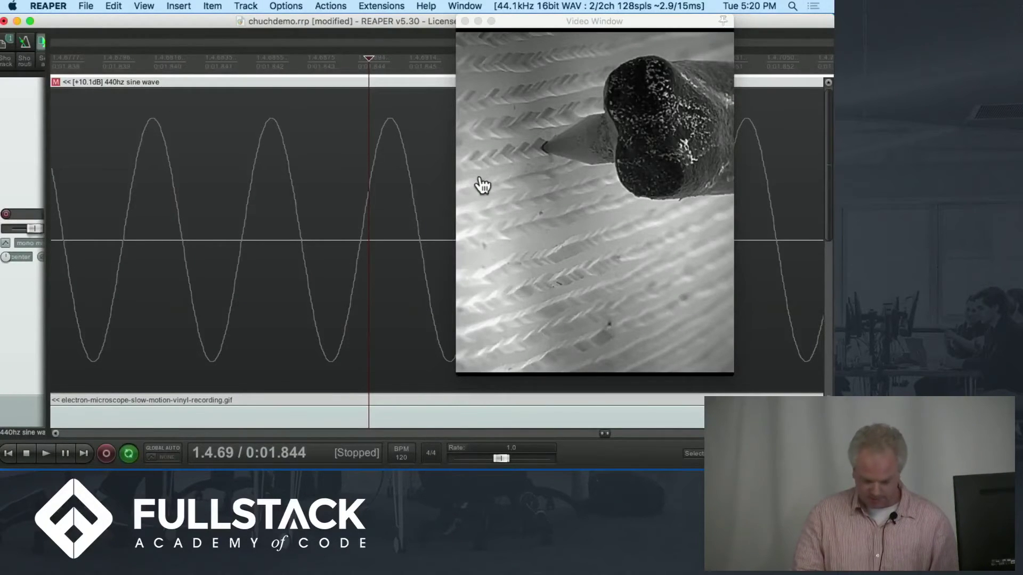
Play demo2 alone with 'chuck demo2' in iTerm2, then stop it.
key("super+Tab")
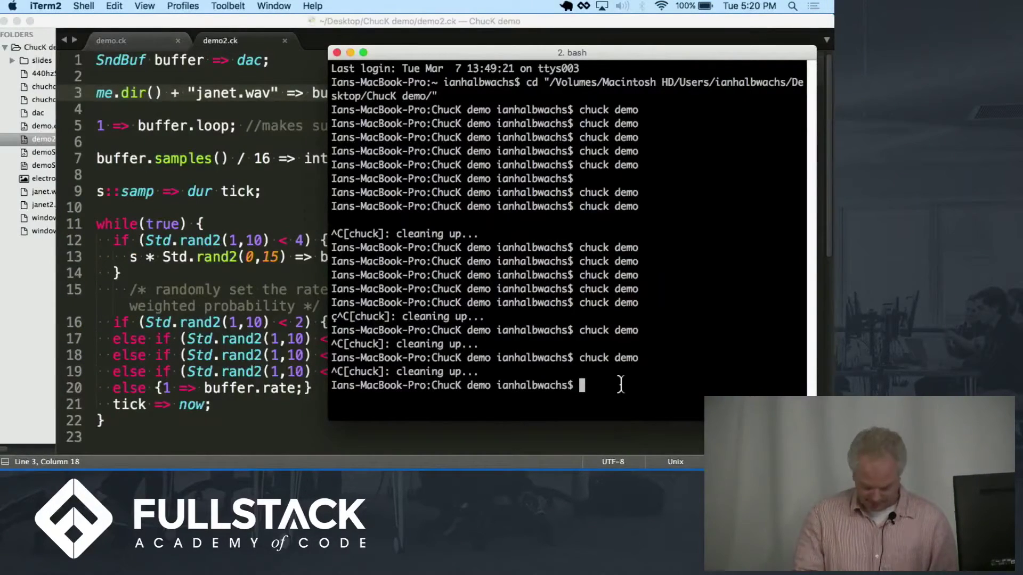
key("Up")
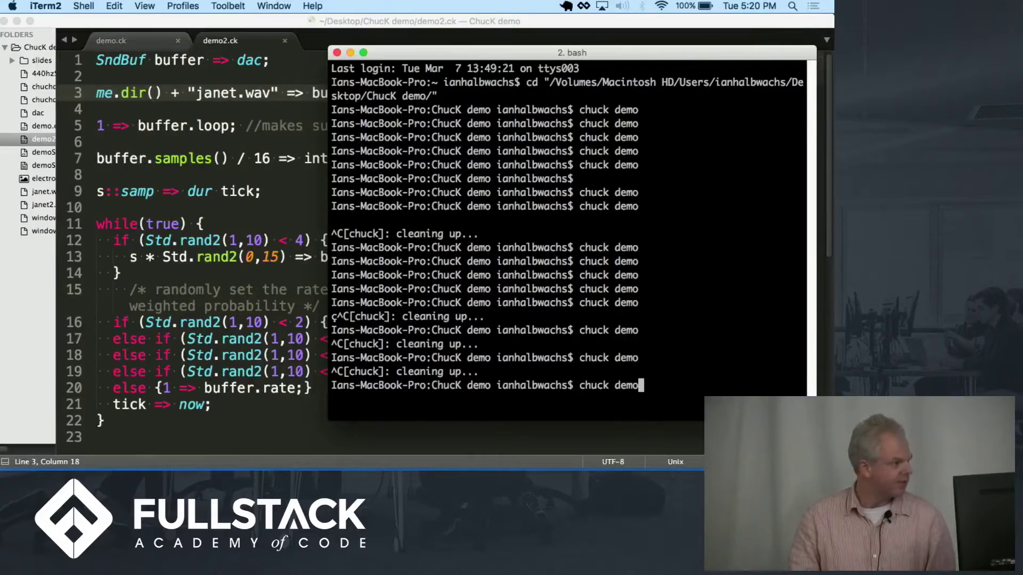
type("2")
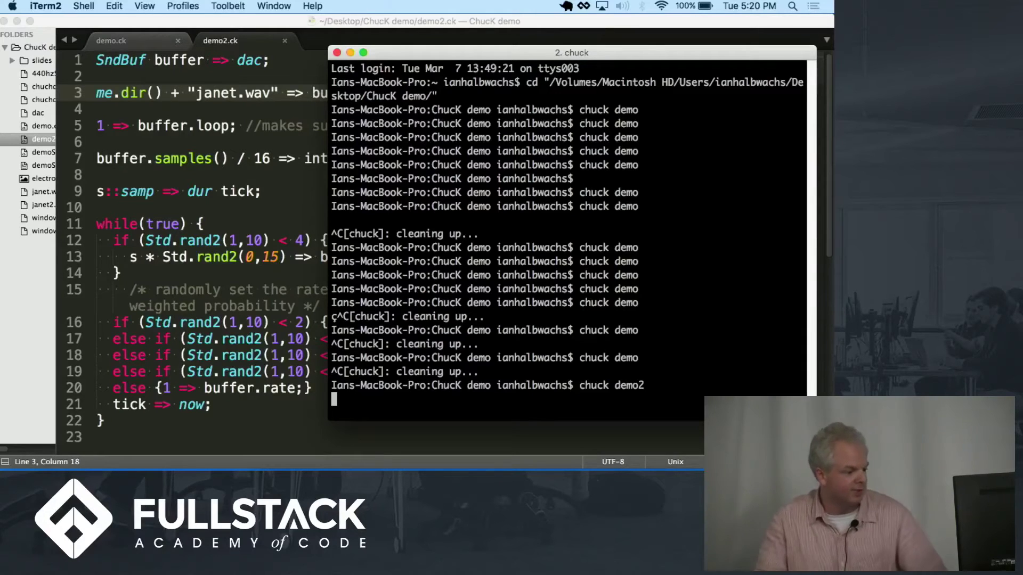
key("ctrl+c")
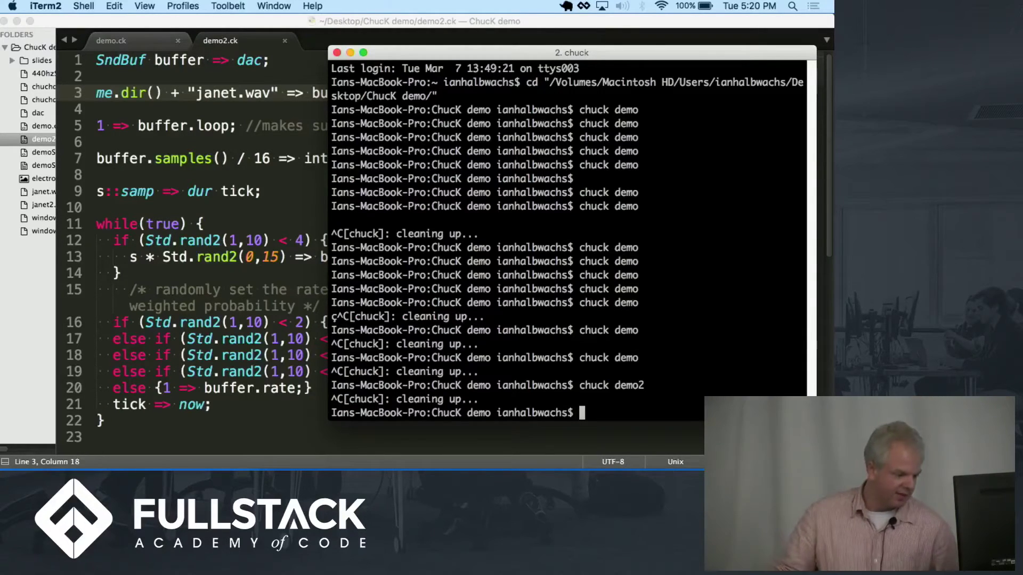
Run 'chuck demo2 demo' to play both scripts together.
key("Up")
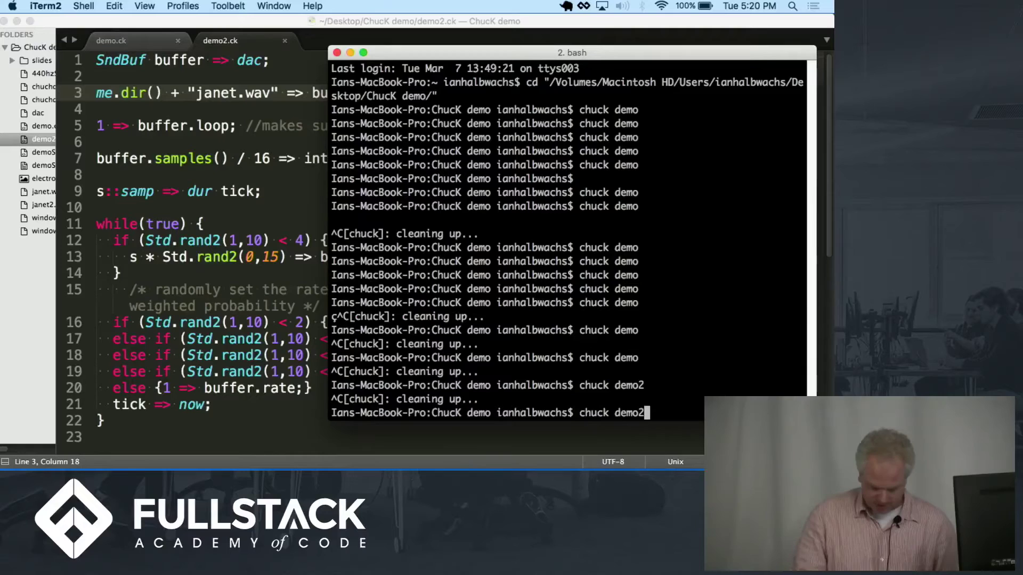
type(" DEMO")
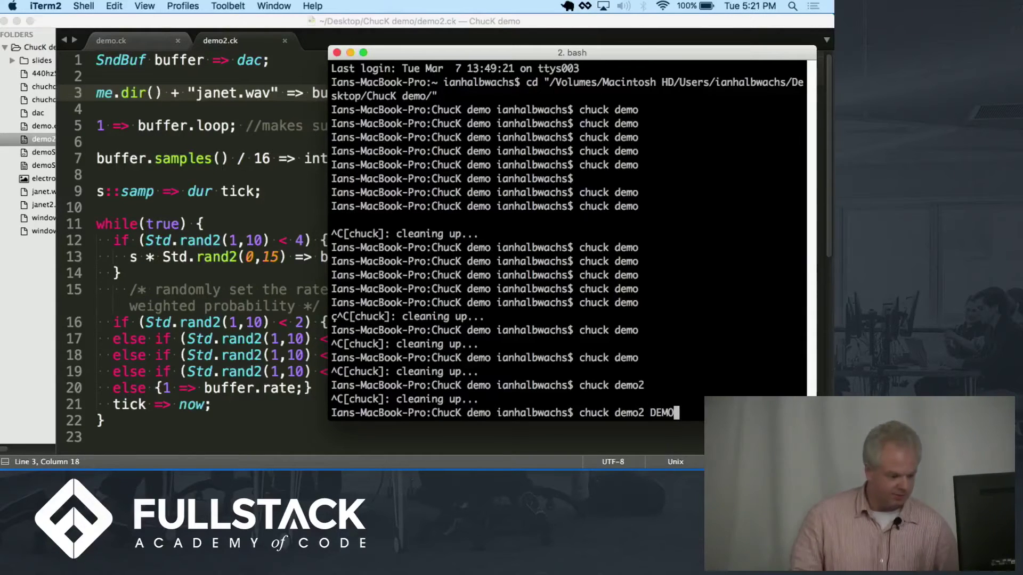
key("BackSpace")
key("BackSpace")
key("BackSpace")
key("BackSpace")
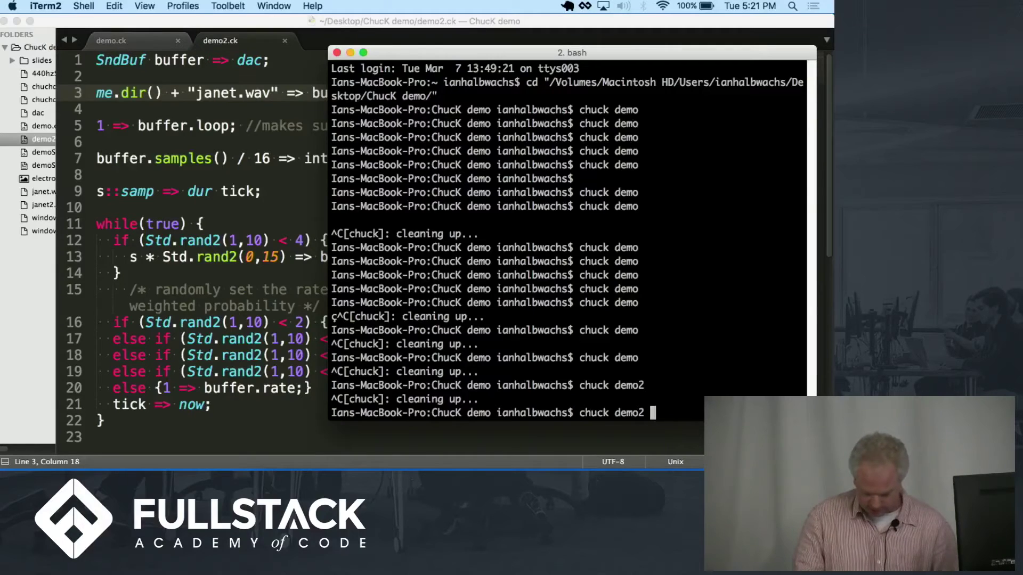
type("dem")
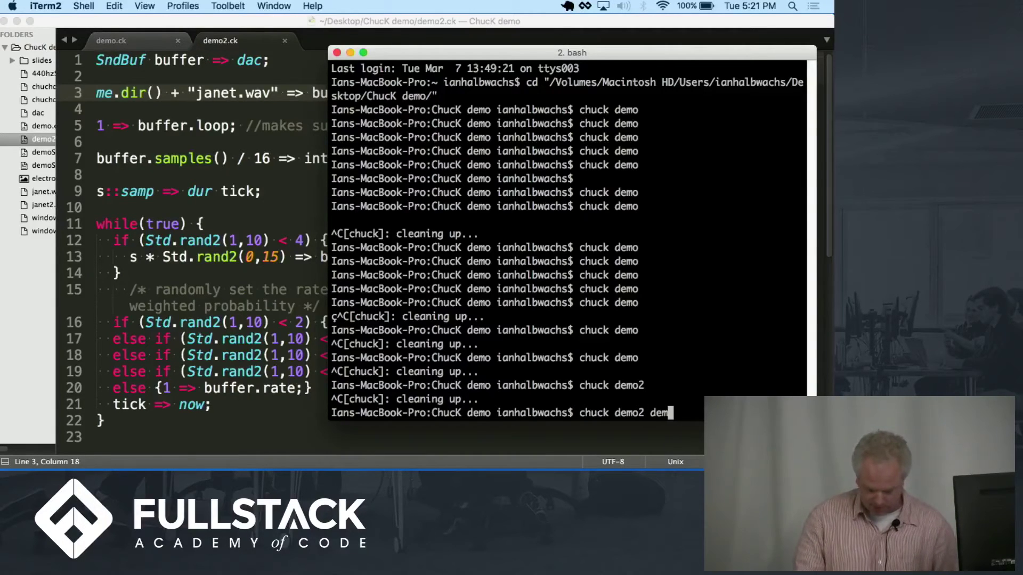
type("o")
key("Return")
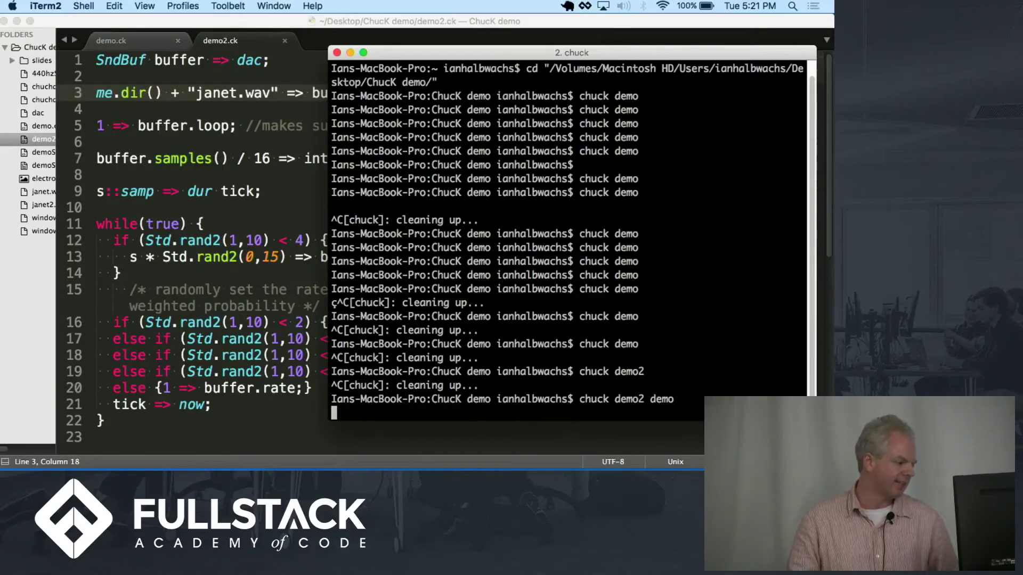
Glance at demo2.ck, then stop the running 'chuck demo2 demo' playback in iTerm2.
key("super+Tab")
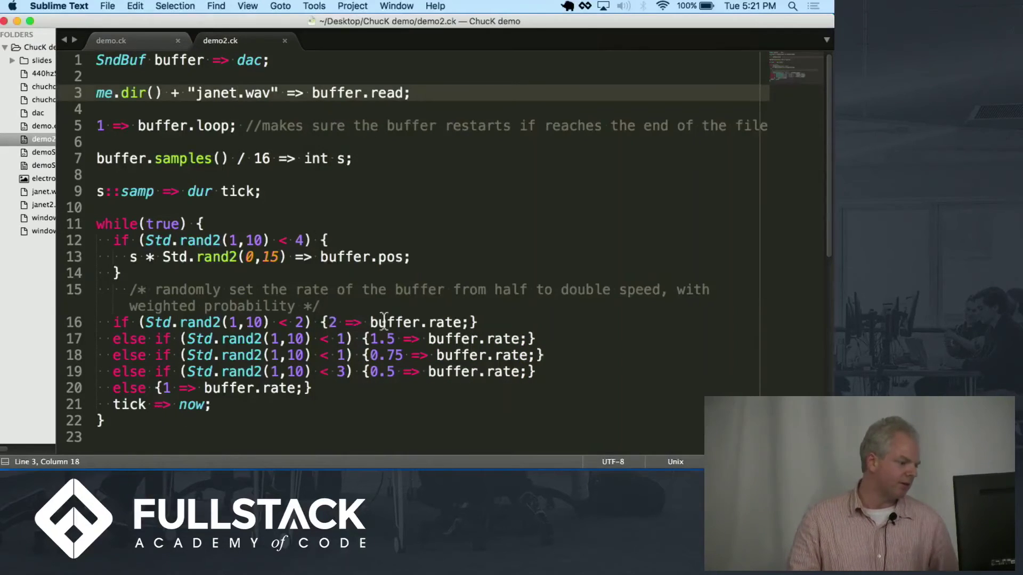
scroll(551, 233, "down", 1)
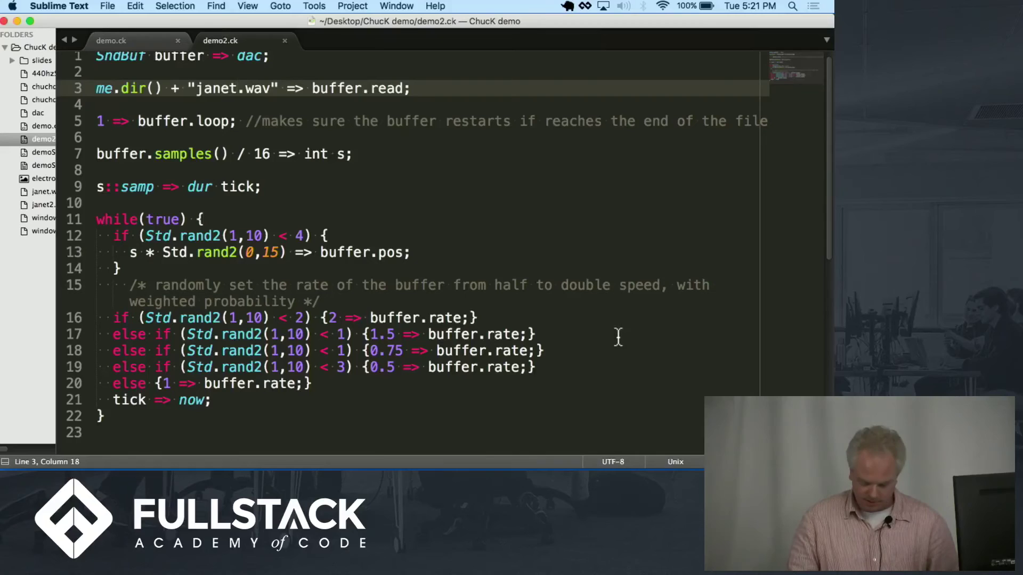
key("super+Tab")
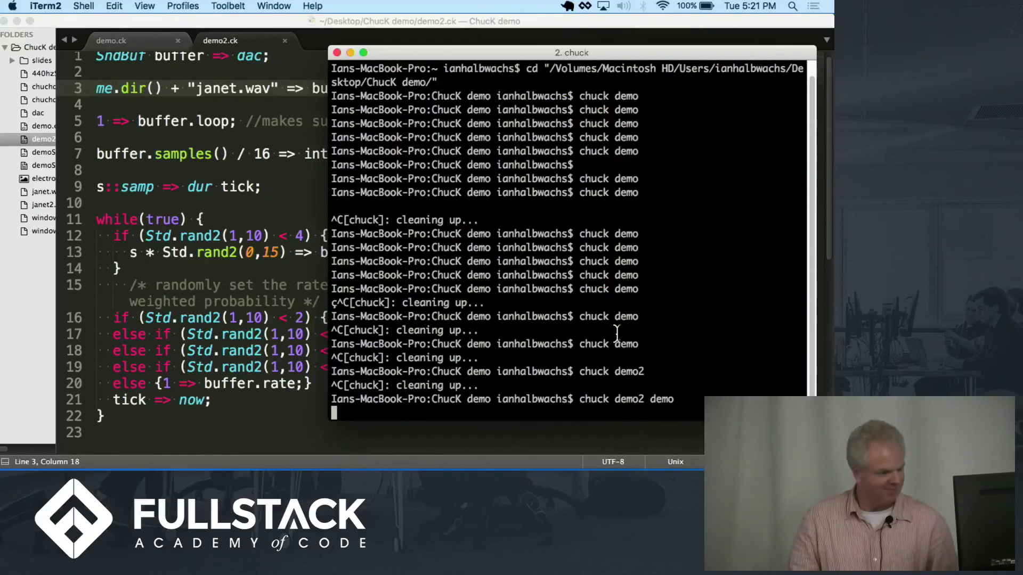
key("ctrl+c")
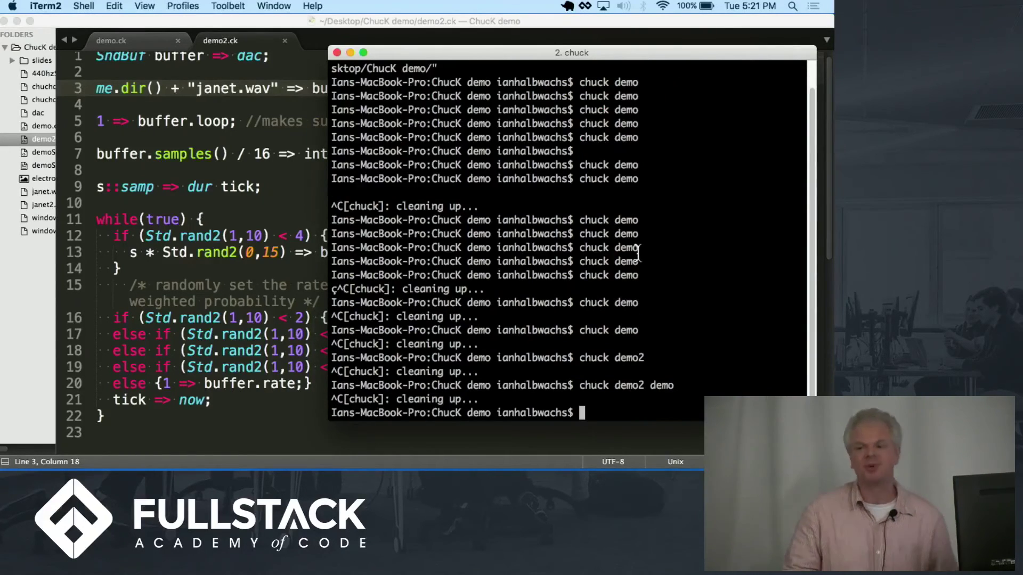